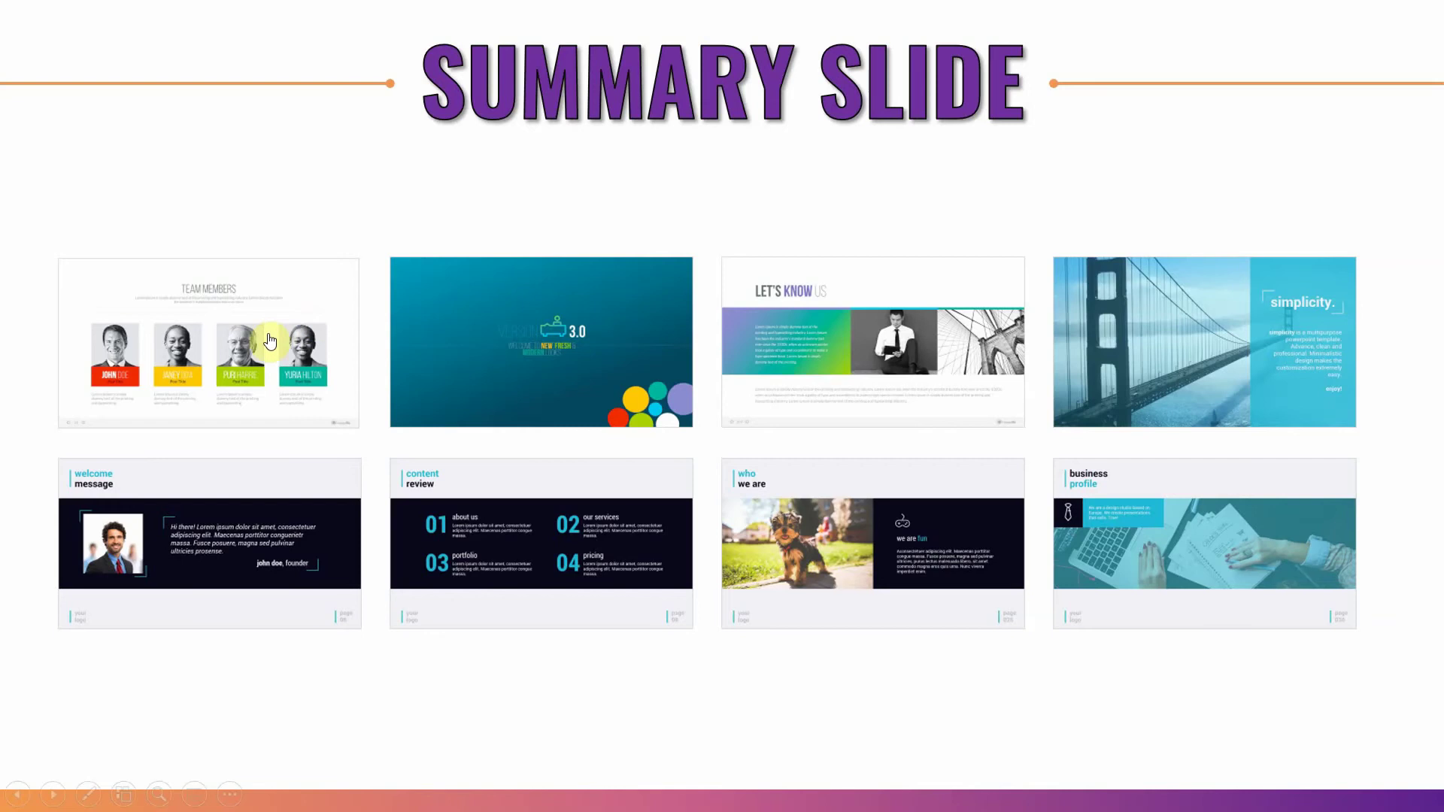
{"action": "left_click", "coordinate": [269, 352]}
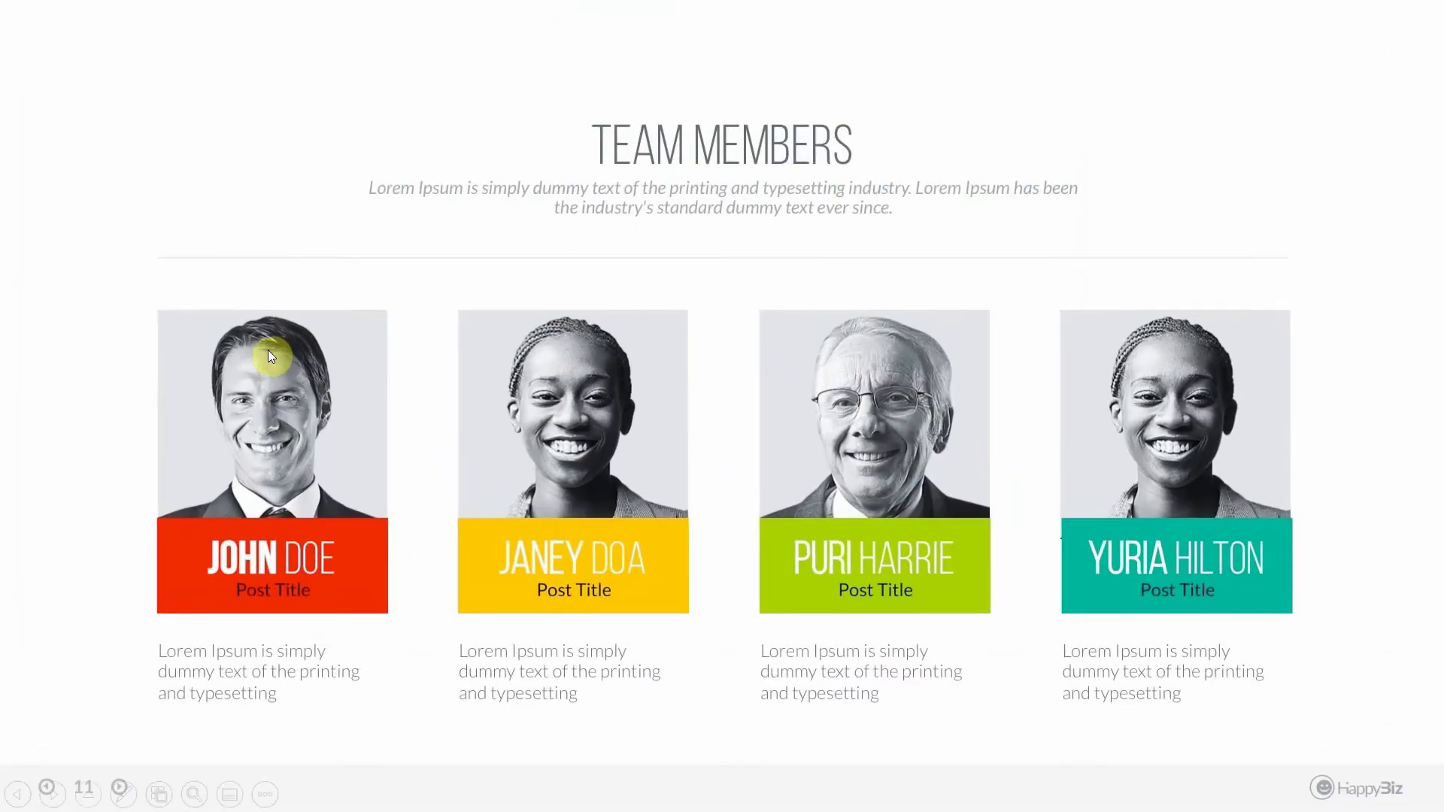
{"action": "left_click", "coordinate": [270, 350]}
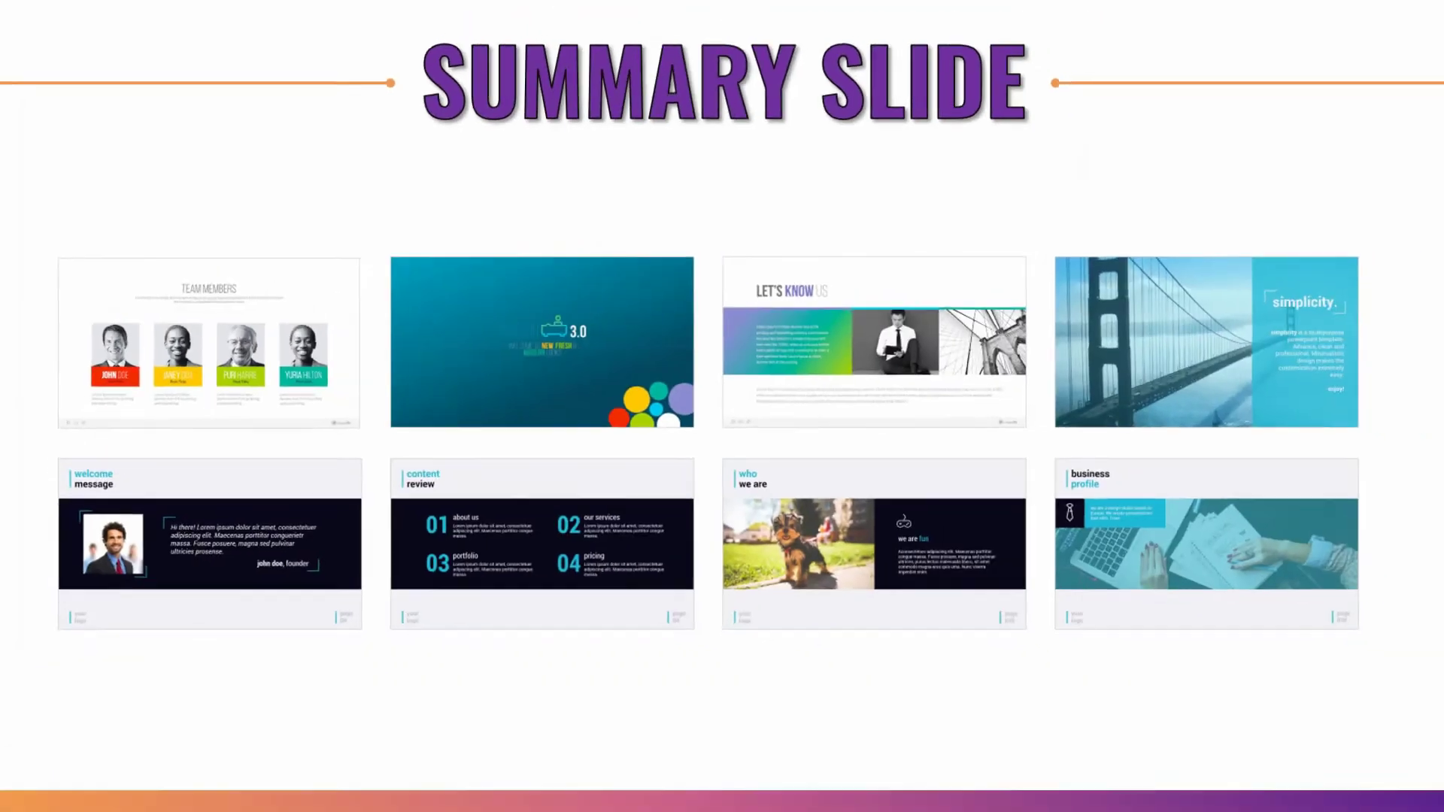
{"action": "left_click", "coordinate": [794, 331]}
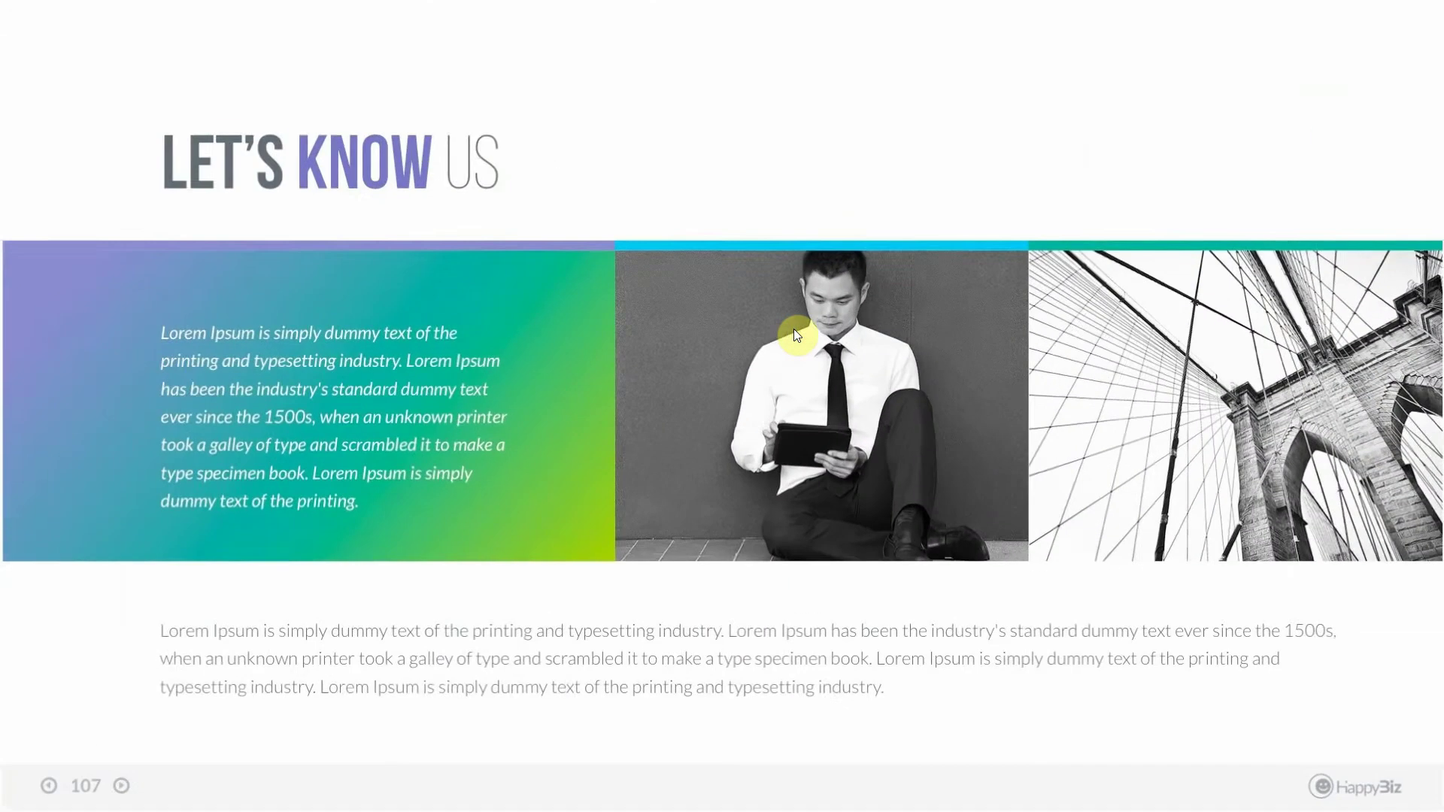
{"action": "left_click", "coordinate": [796, 335]}
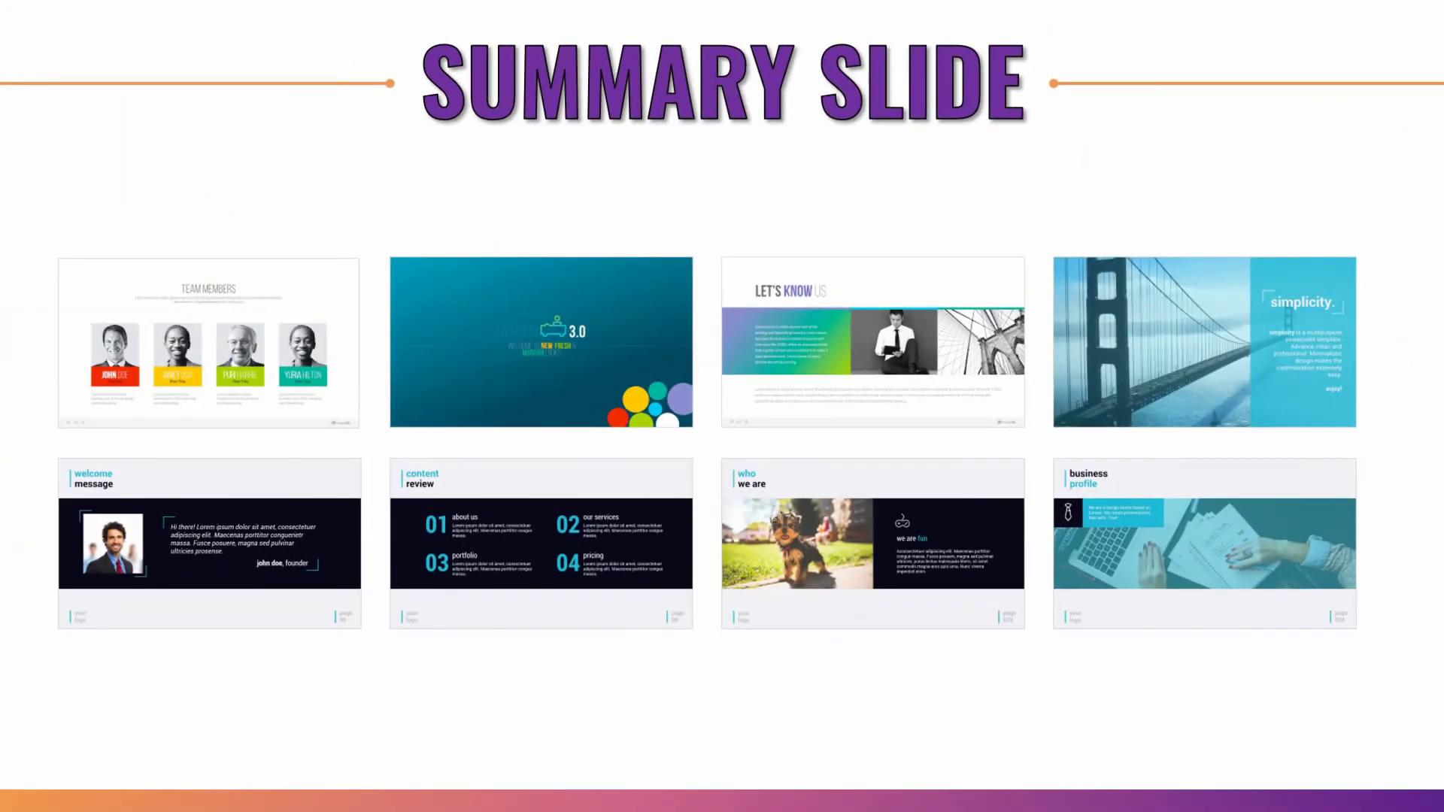
{"action": "left_click", "coordinate": [815, 557]}
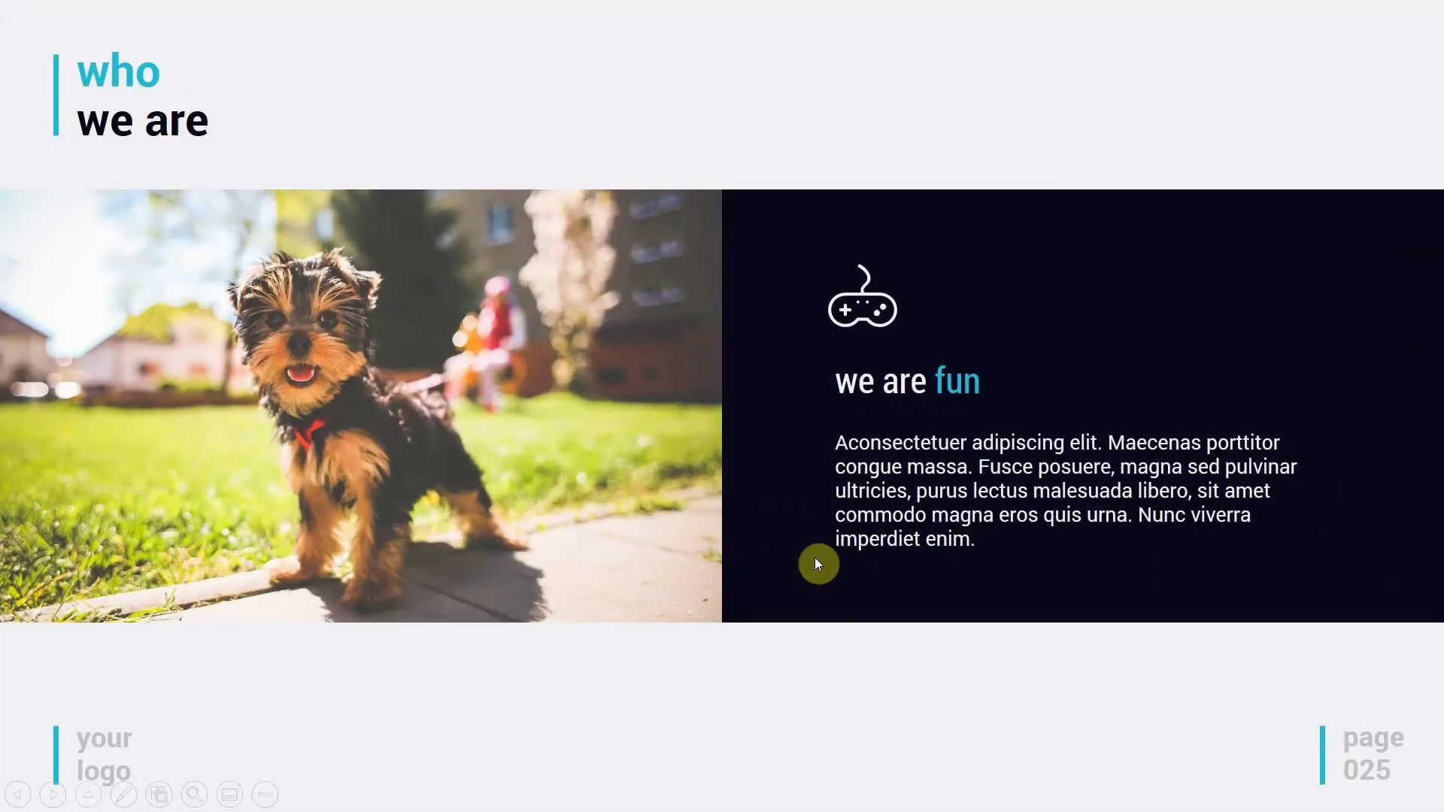
{"action": "left_click", "coordinate": [818, 564]}
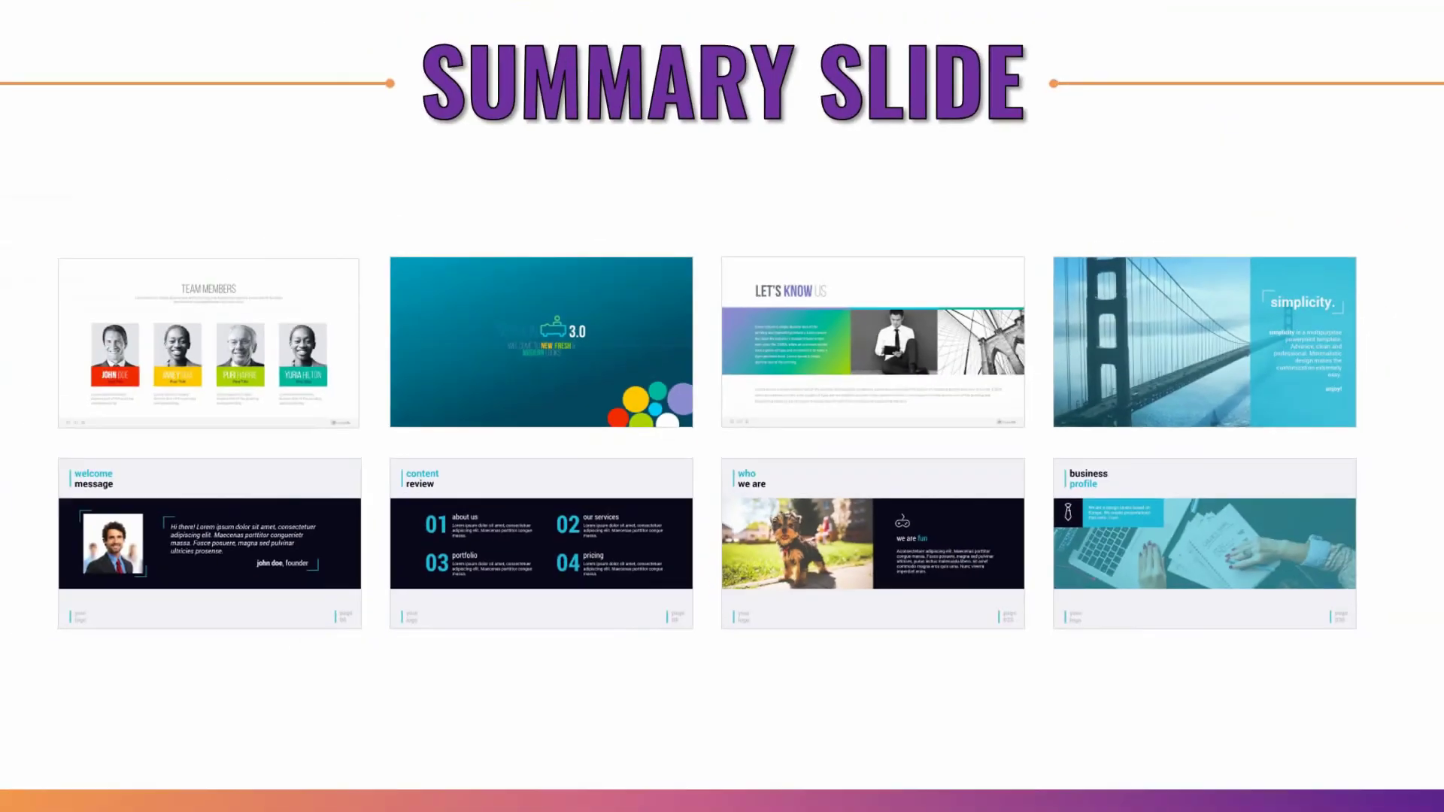
{"action": "left_click", "coordinate": [1149, 311]}
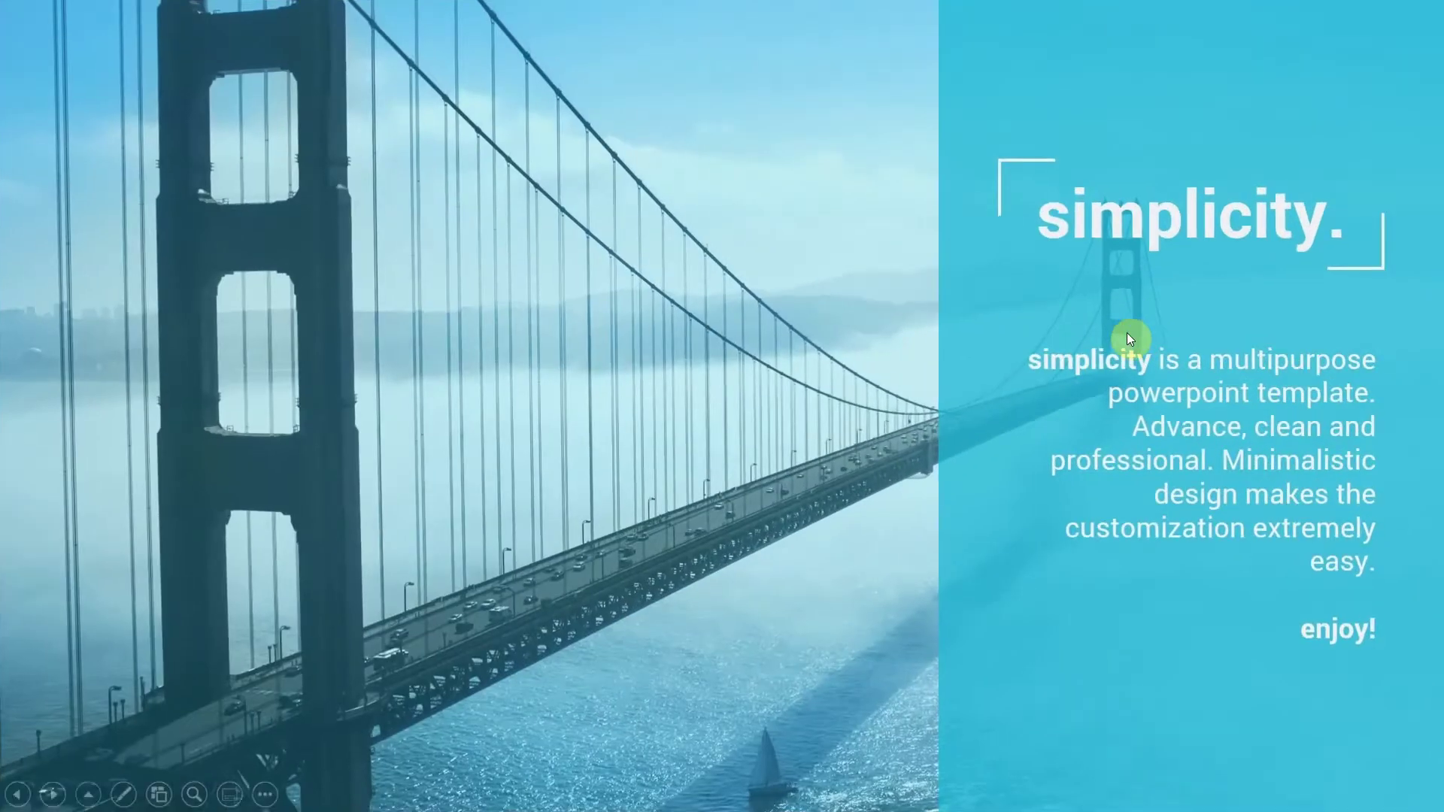
{"action": "left_click", "coordinate": [1126, 333]}
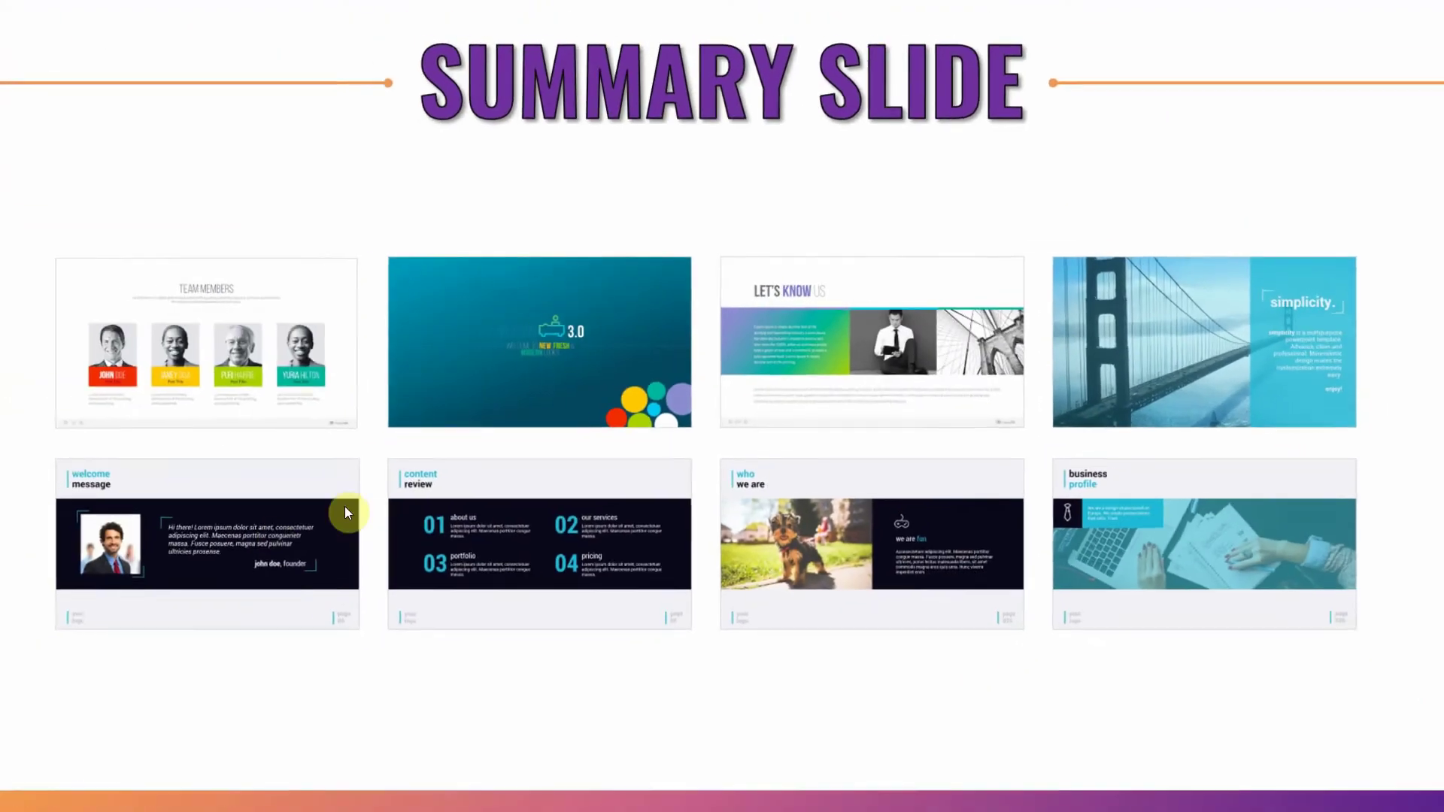
{"action": "left_click", "coordinate": [278, 536]}
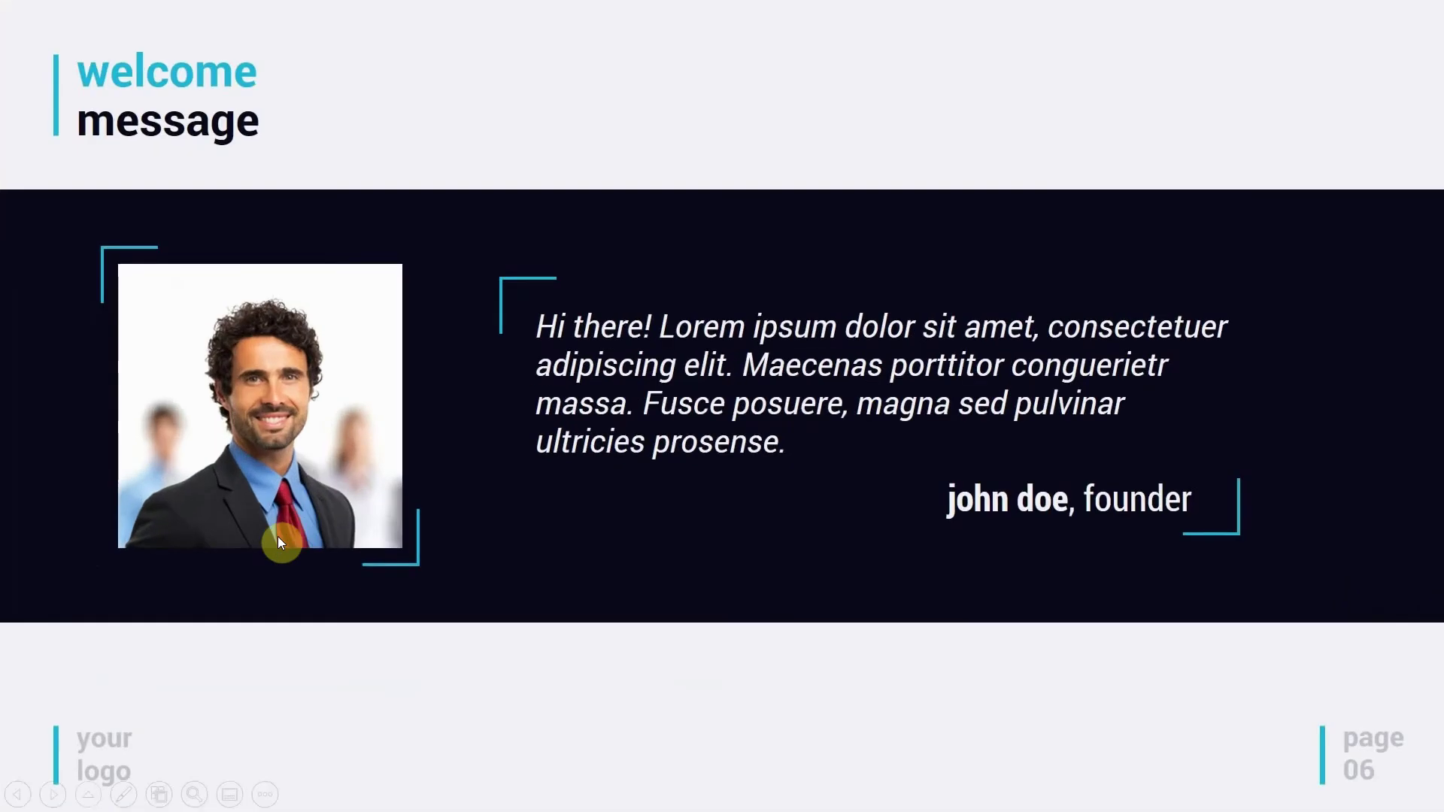
{"action": "left_click", "coordinate": [278, 536]}
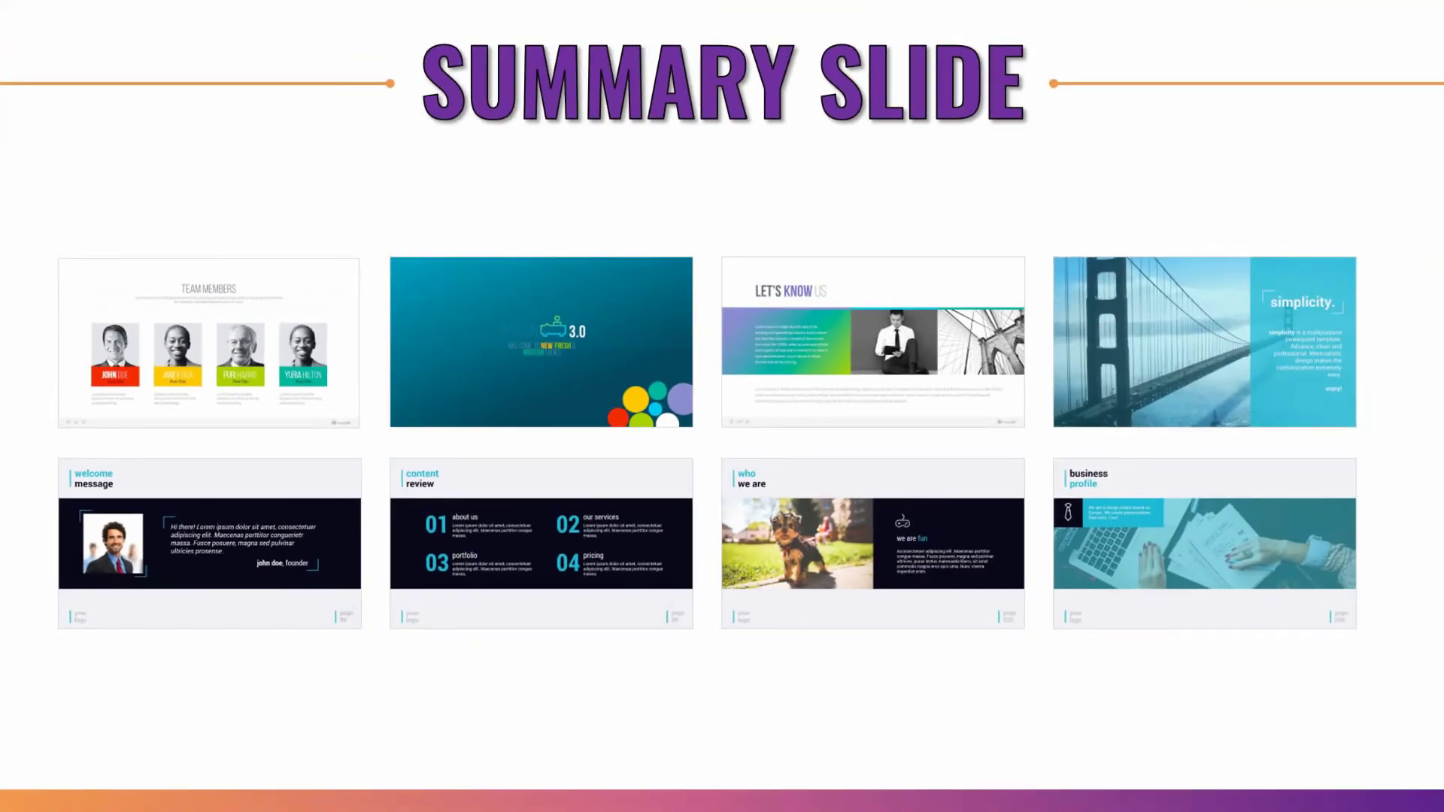
{"action": "left_click", "coordinate": [1150, 574]}
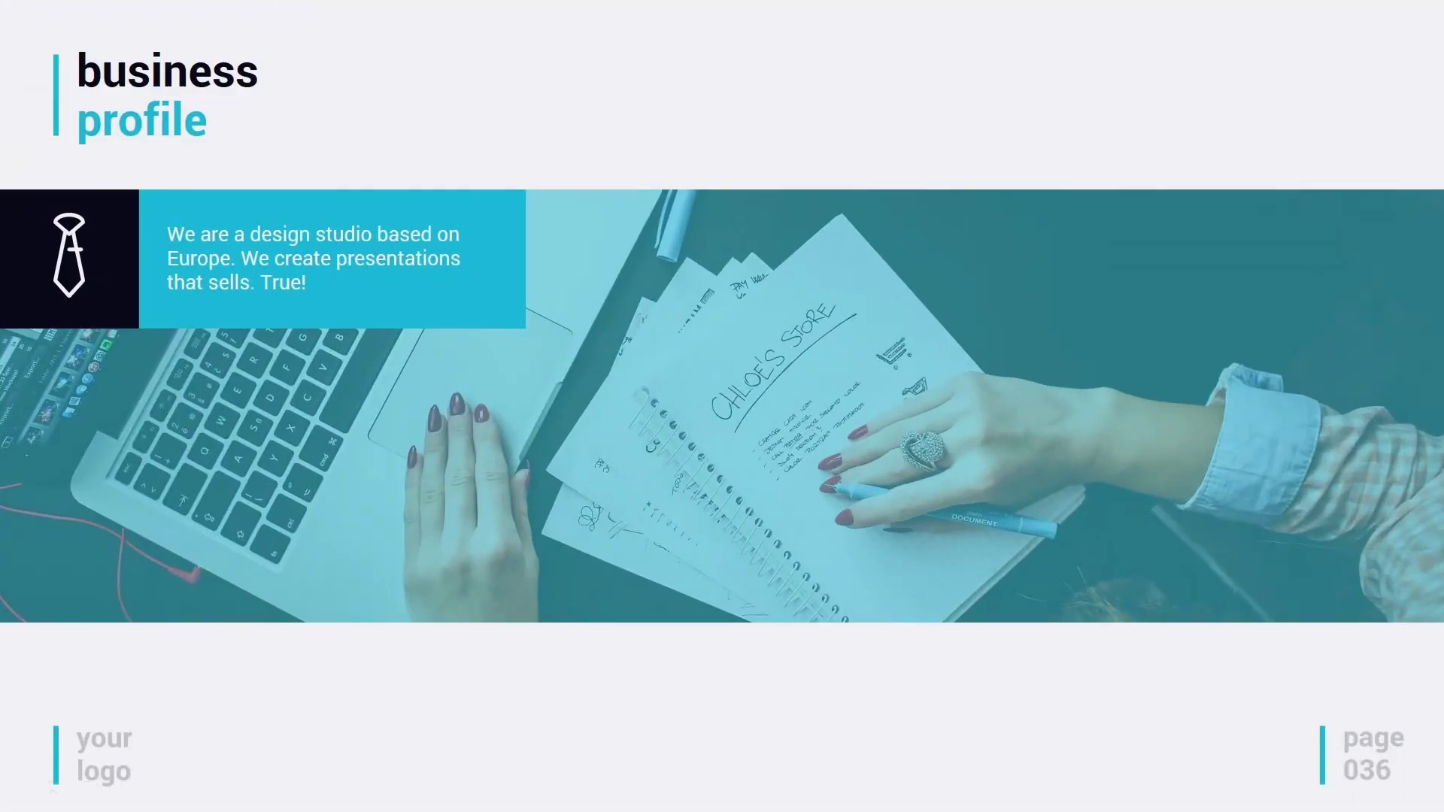
{"action": "key", "text": "Right"}
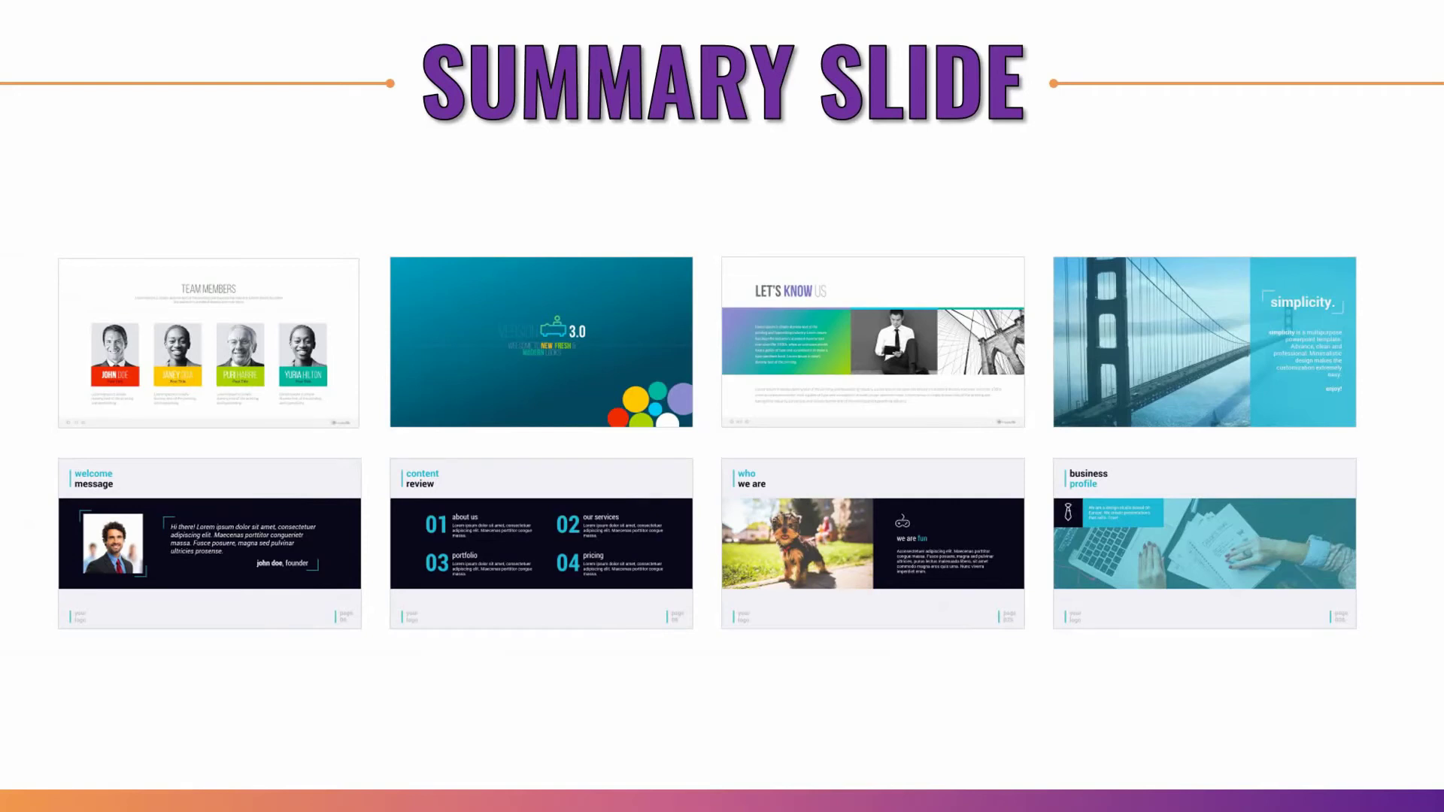
{"action": "key", "text": "Right"}
Step: Exit the slideshow and begin creating a Summary Zoom
{"action": "key", "text": "Escape"}
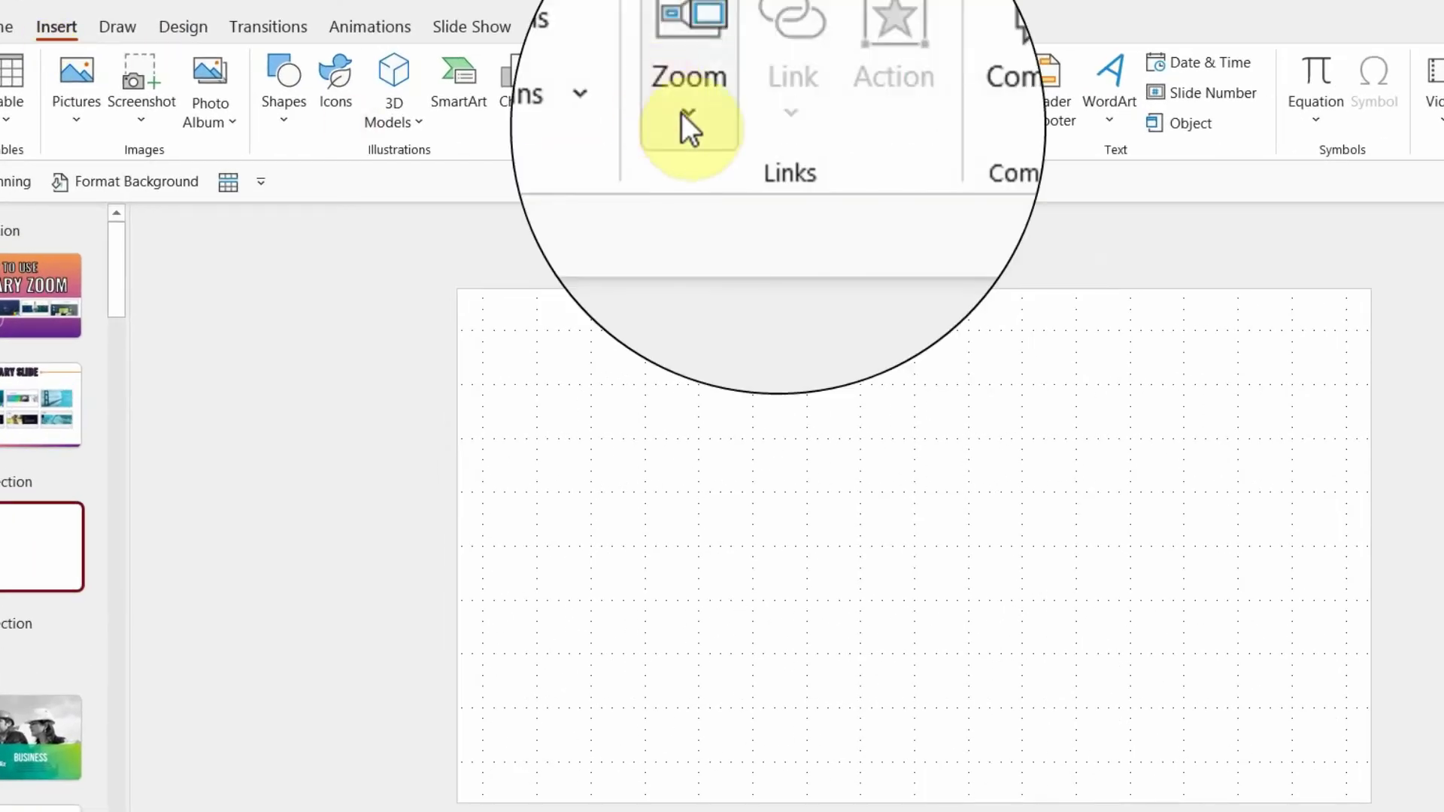
{"action": "left_click", "coordinate": [714, 113]}
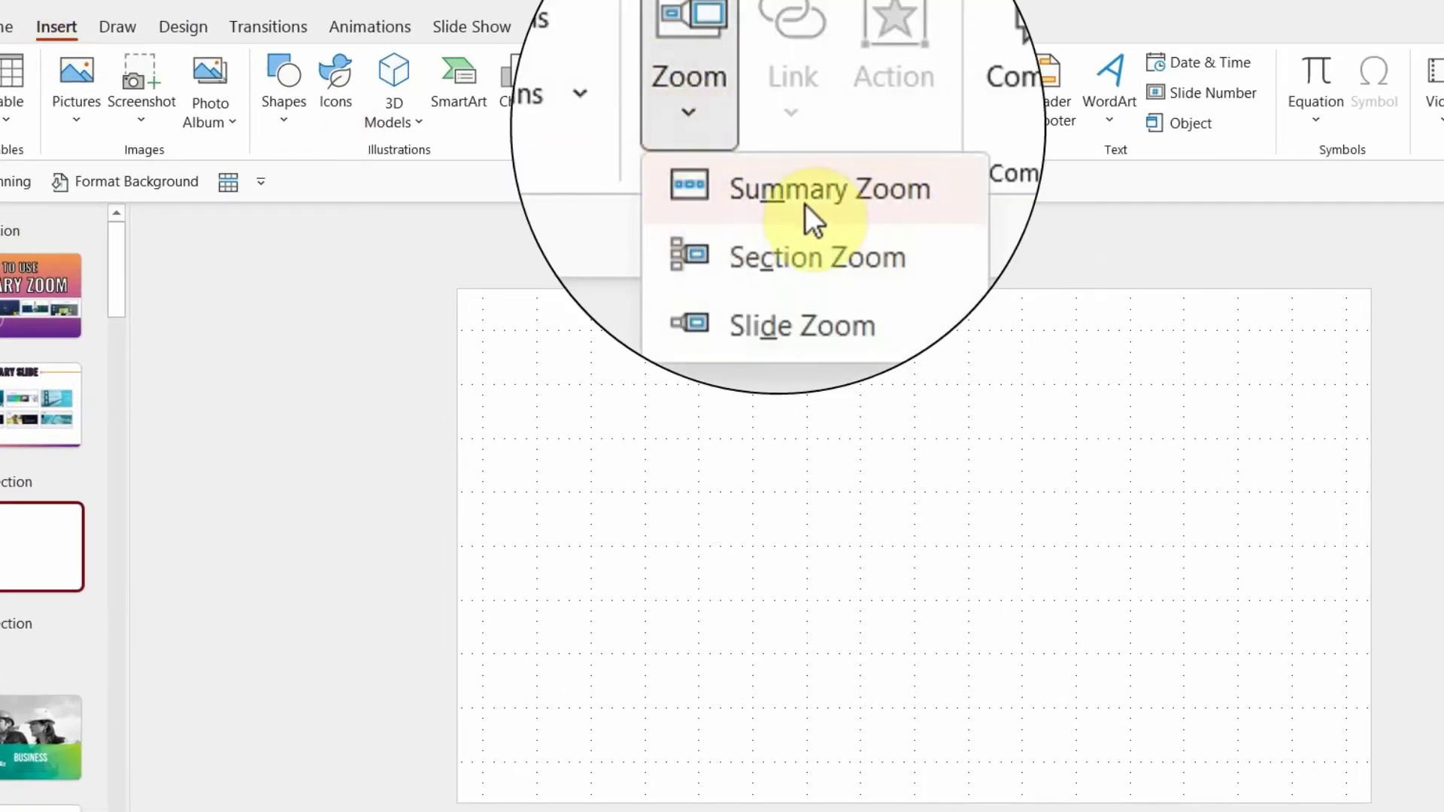
{"action": "left_click", "coordinate": [833, 180]}
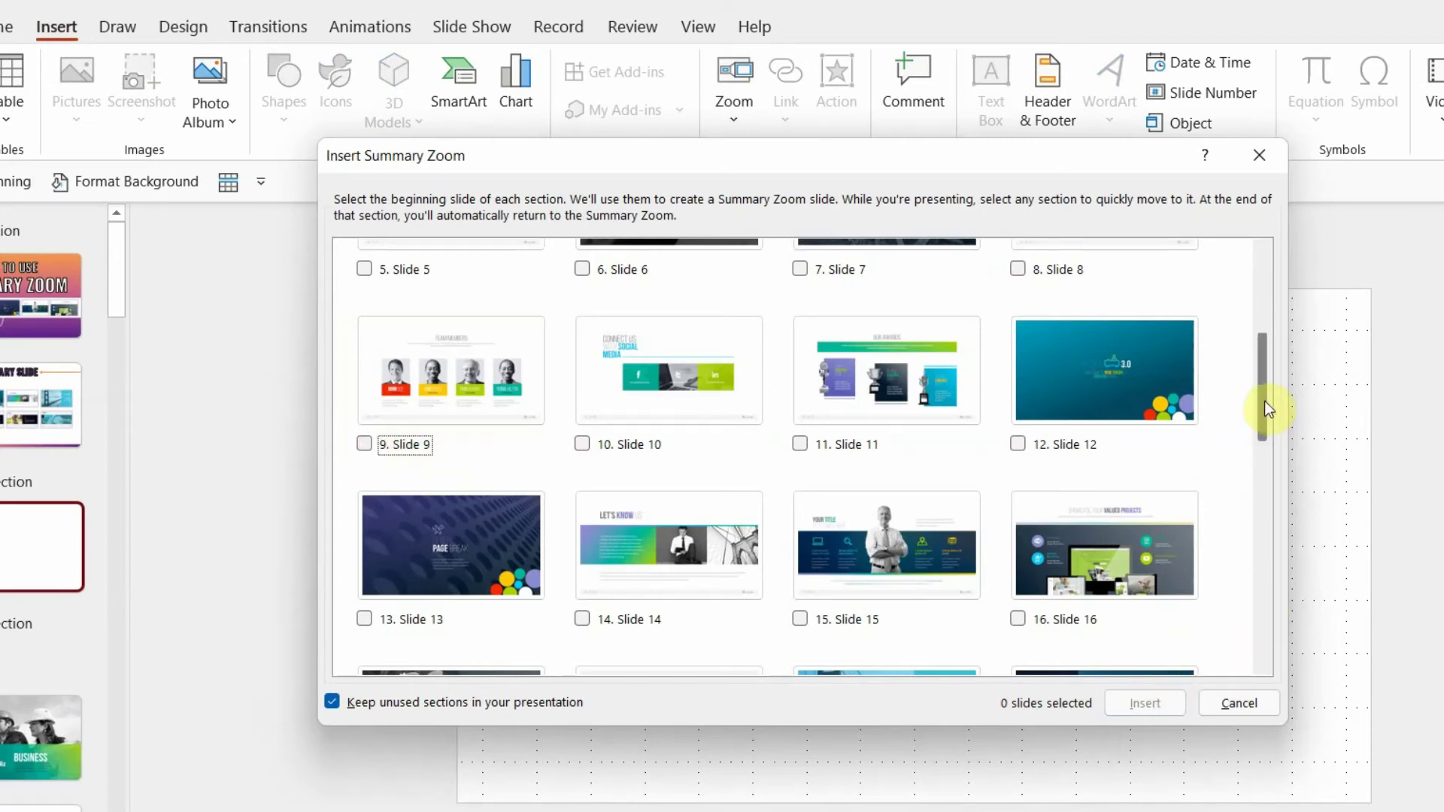
Step: Select slides 6, 9, 11, 14, 15 and 16 and insert them as the summary zoom
{"action": "scroll", "coordinate": [1265, 403], "scroll_direction": "up", "scroll_amount": 5}
{"action": "scroll", "coordinate": [806, 521], "scroll_direction": "down", "scroll_amount": 2}
{"action": "scroll", "coordinate": [807, 521], "scroll_direction": "down", "scroll_amount": 1}
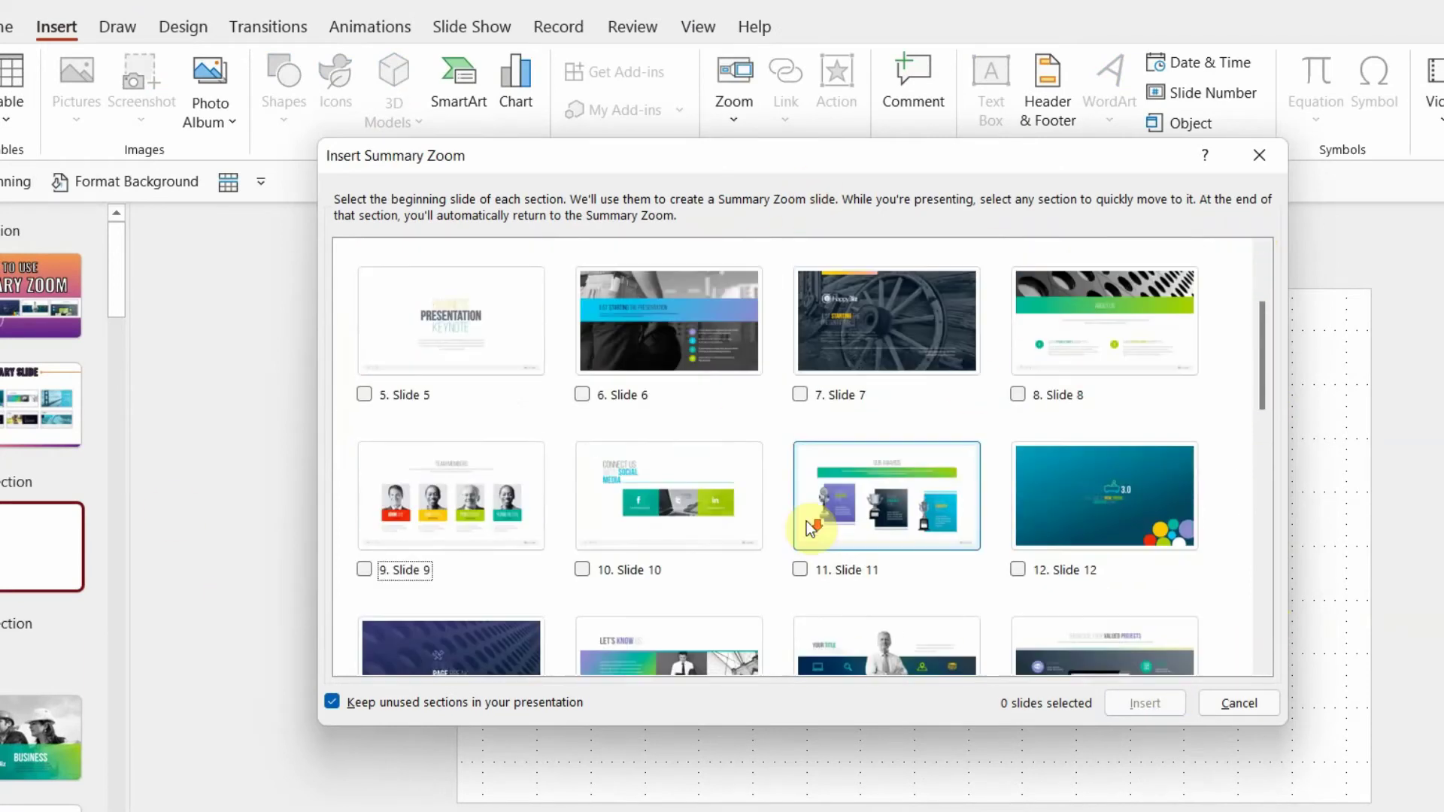
{"action": "left_click", "coordinate": [582, 395]}
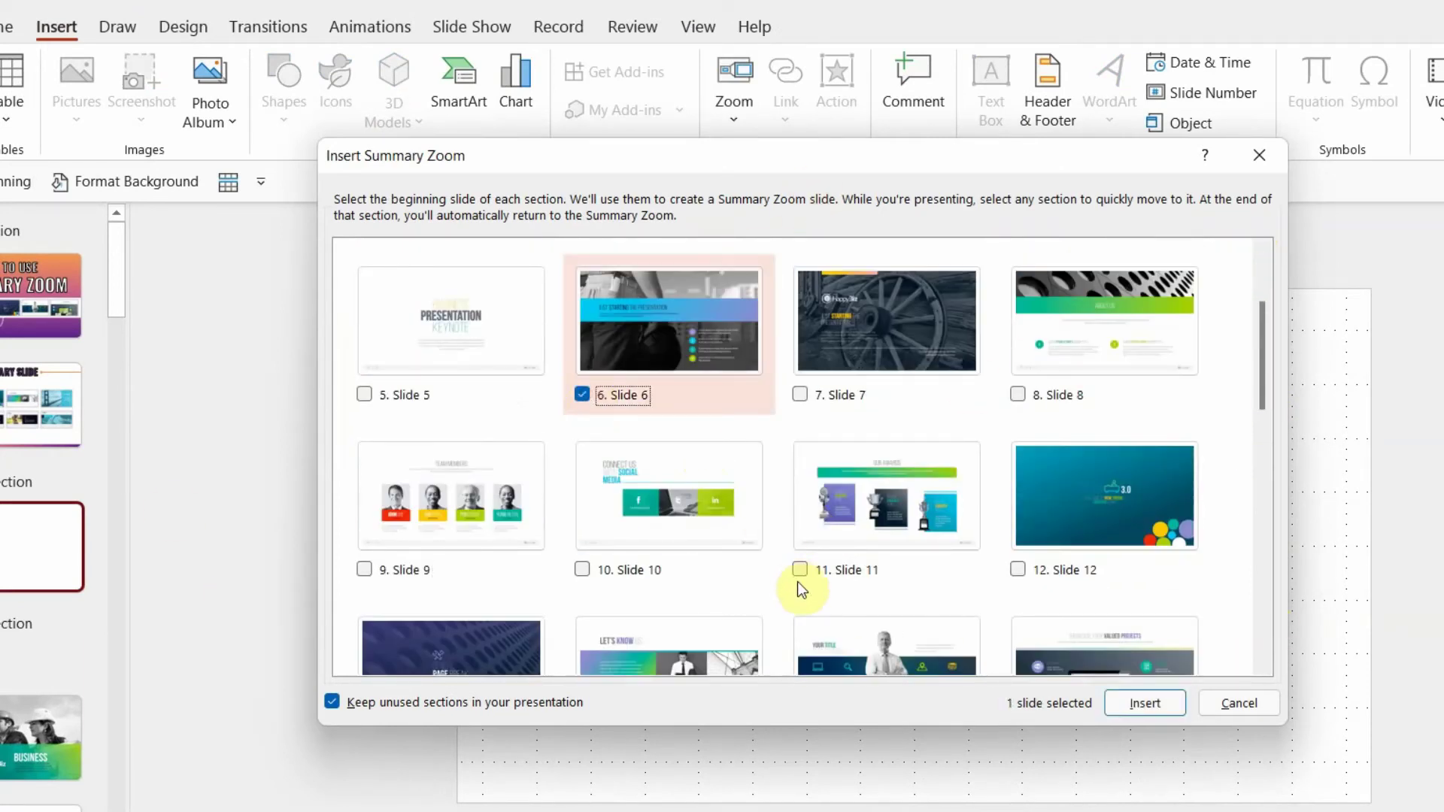
{"action": "left_click", "coordinate": [800, 569]}
{"action": "scroll", "coordinate": [805, 576], "scroll_direction": "down", "scroll_amount": 1}
{"action": "scroll", "coordinate": [804, 576], "scroll_direction": "down", "scroll_amount": 1}
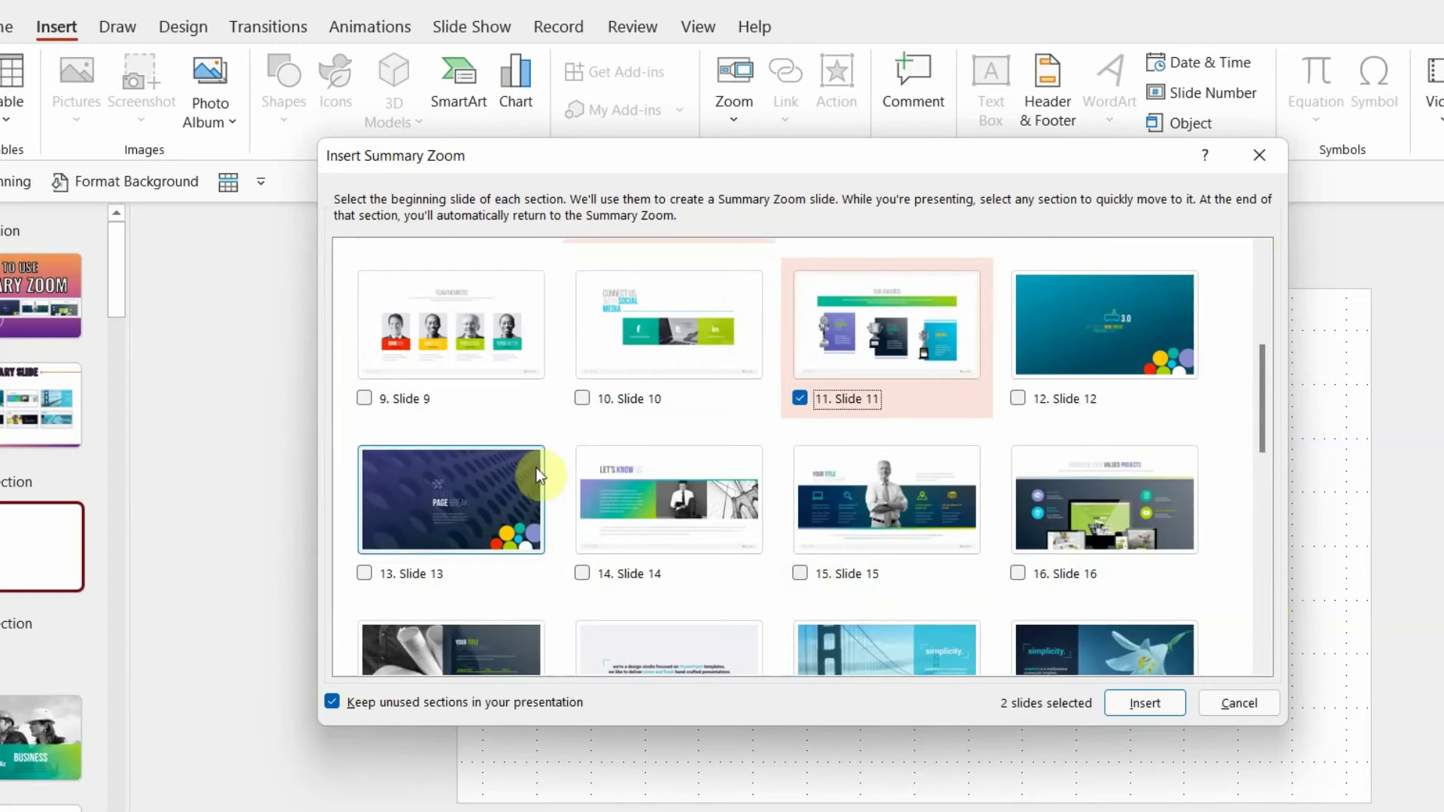
{"action": "left_click", "coordinate": [364, 399]}
{"action": "left_click", "coordinate": [583, 574]}
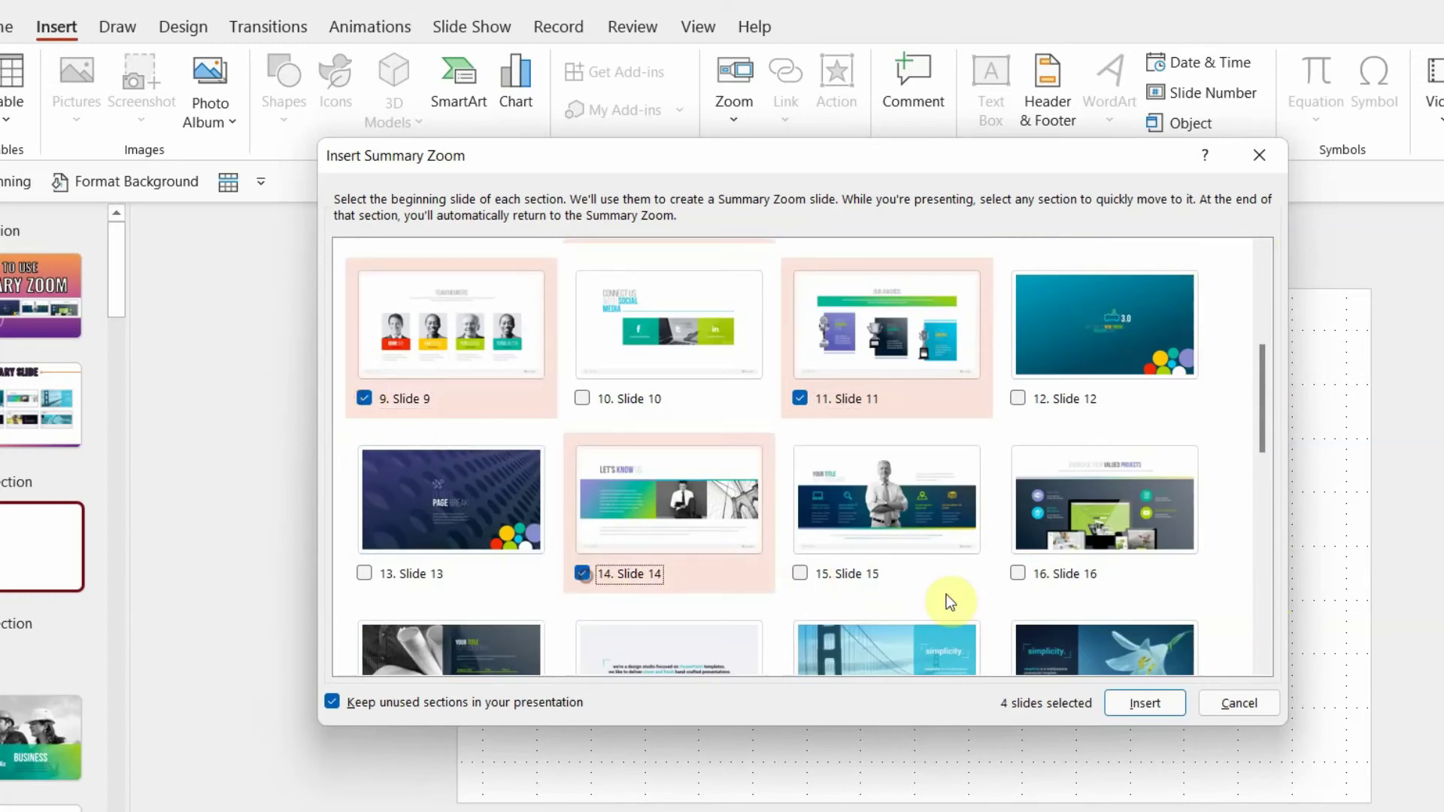
{"action": "left_click", "coordinate": [800, 573]}
{"action": "left_click", "coordinate": [1018, 573]}
{"action": "left_click", "coordinate": [1146, 703]}
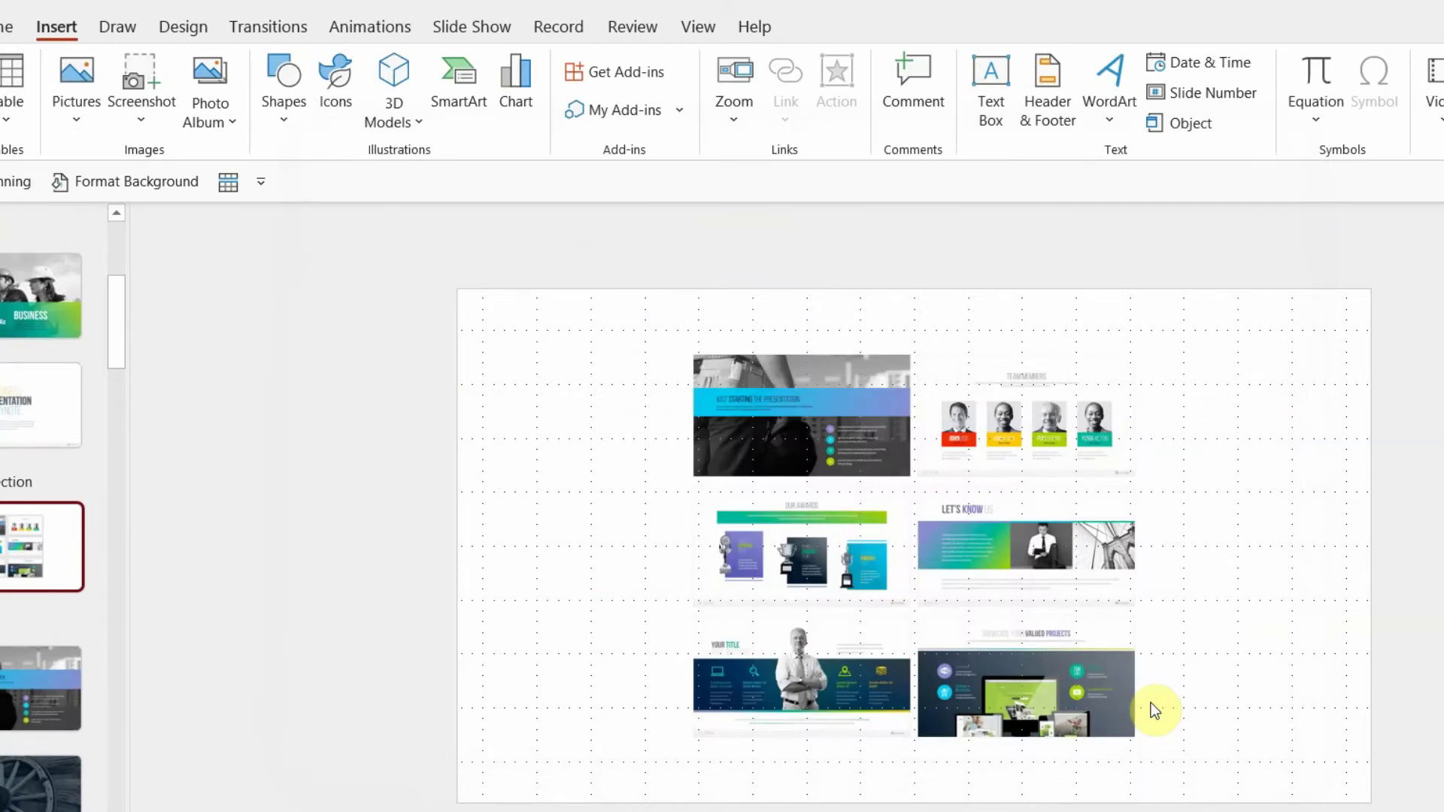
Step: Stretch the zoom group wider on both sides into three columns and move it slightly lower
{"action": "left_click", "coordinate": [1177, 487]}
{"action": "left_click_drag", "start_coordinate": [1220, 547], "coordinate": [1338, 547]}
{"action": "left_click_drag", "start_coordinate": [609, 546], "coordinate": [508, 547]}
{"action": "left_click_drag", "start_coordinate": [791, 344], "coordinate": [788, 376]}
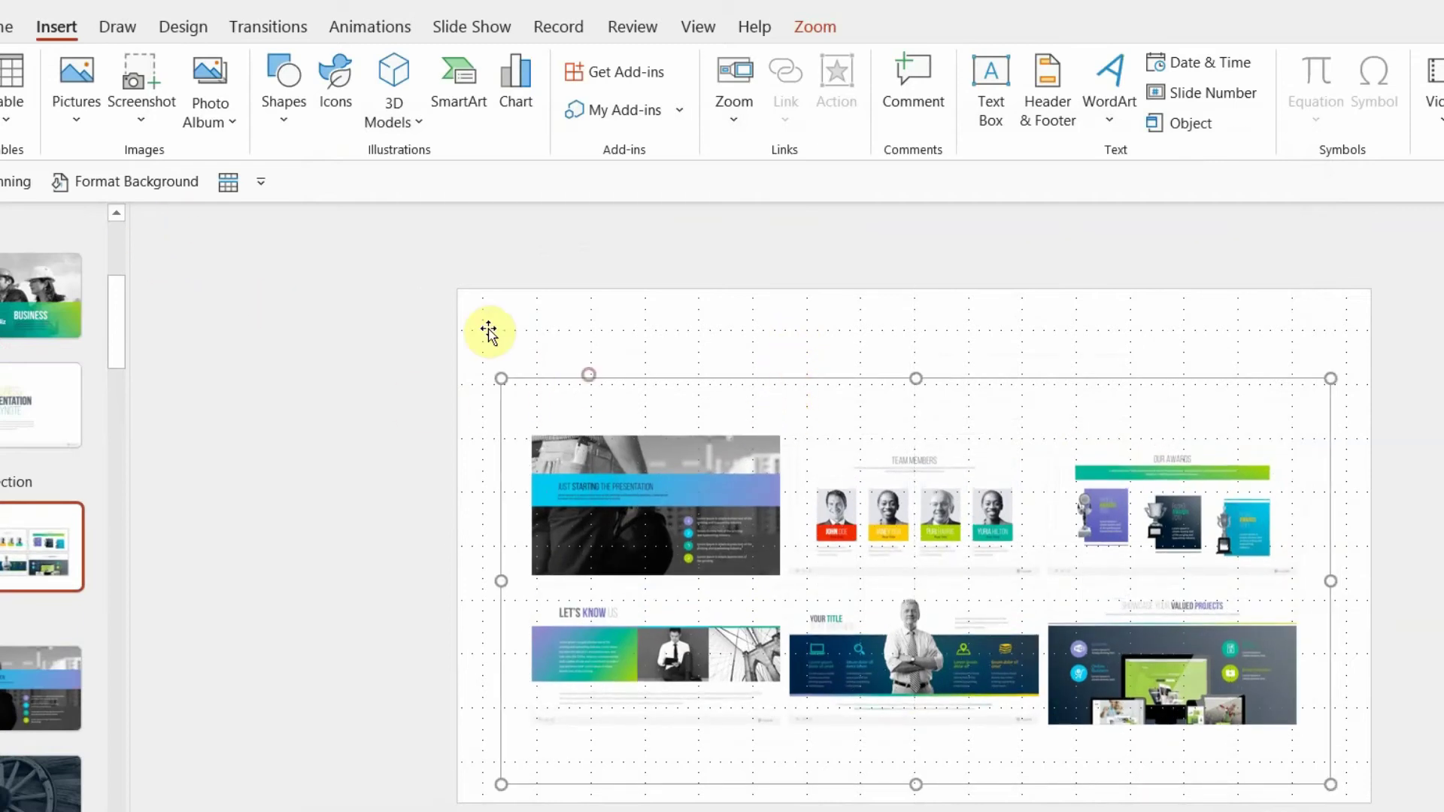
Step: Try the Shape Outline colours on the zoom thumbnails, then deselect them
{"action": "left_click", "coordinate": [5, 27]}
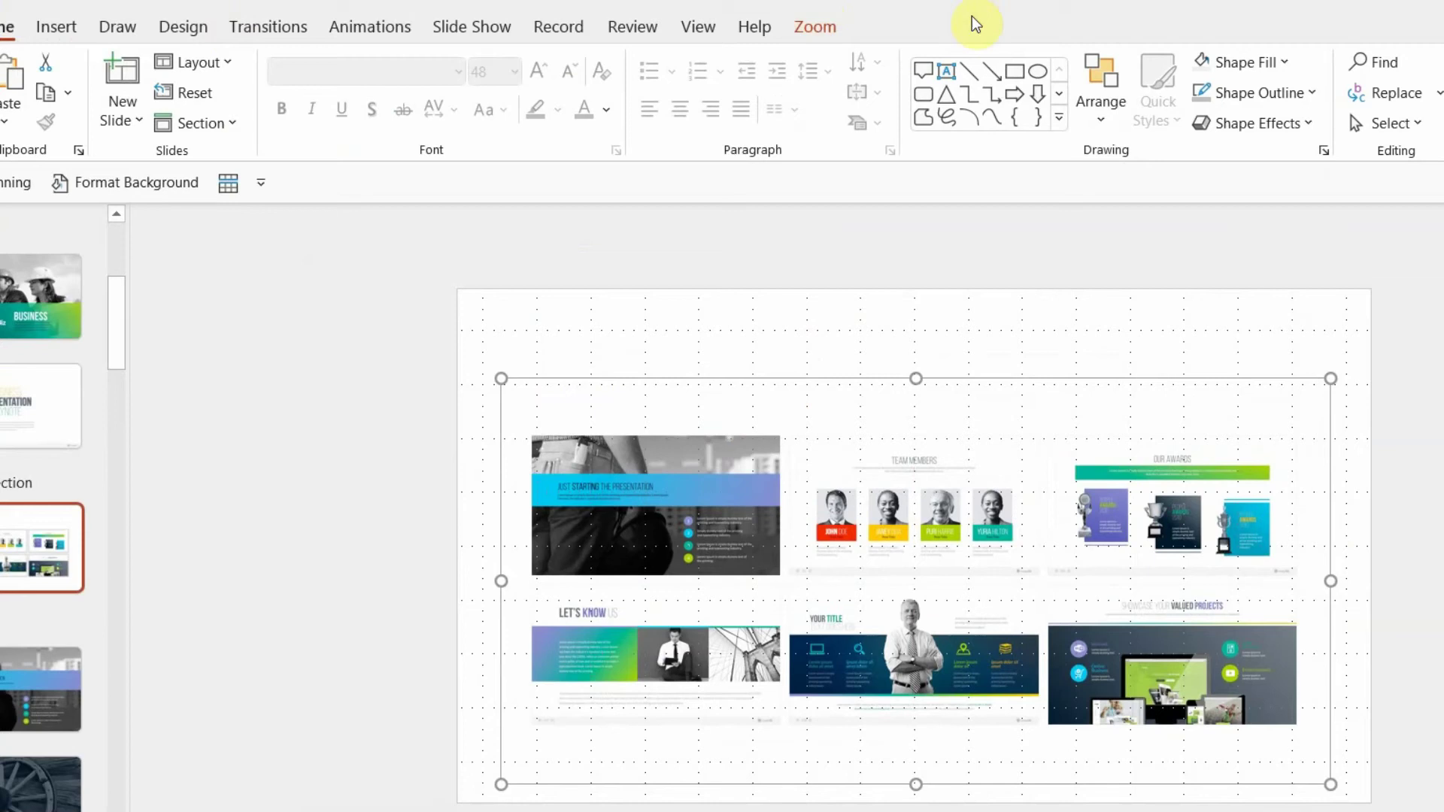
{"action": "left_click", "coordinate": [1245, 95]}
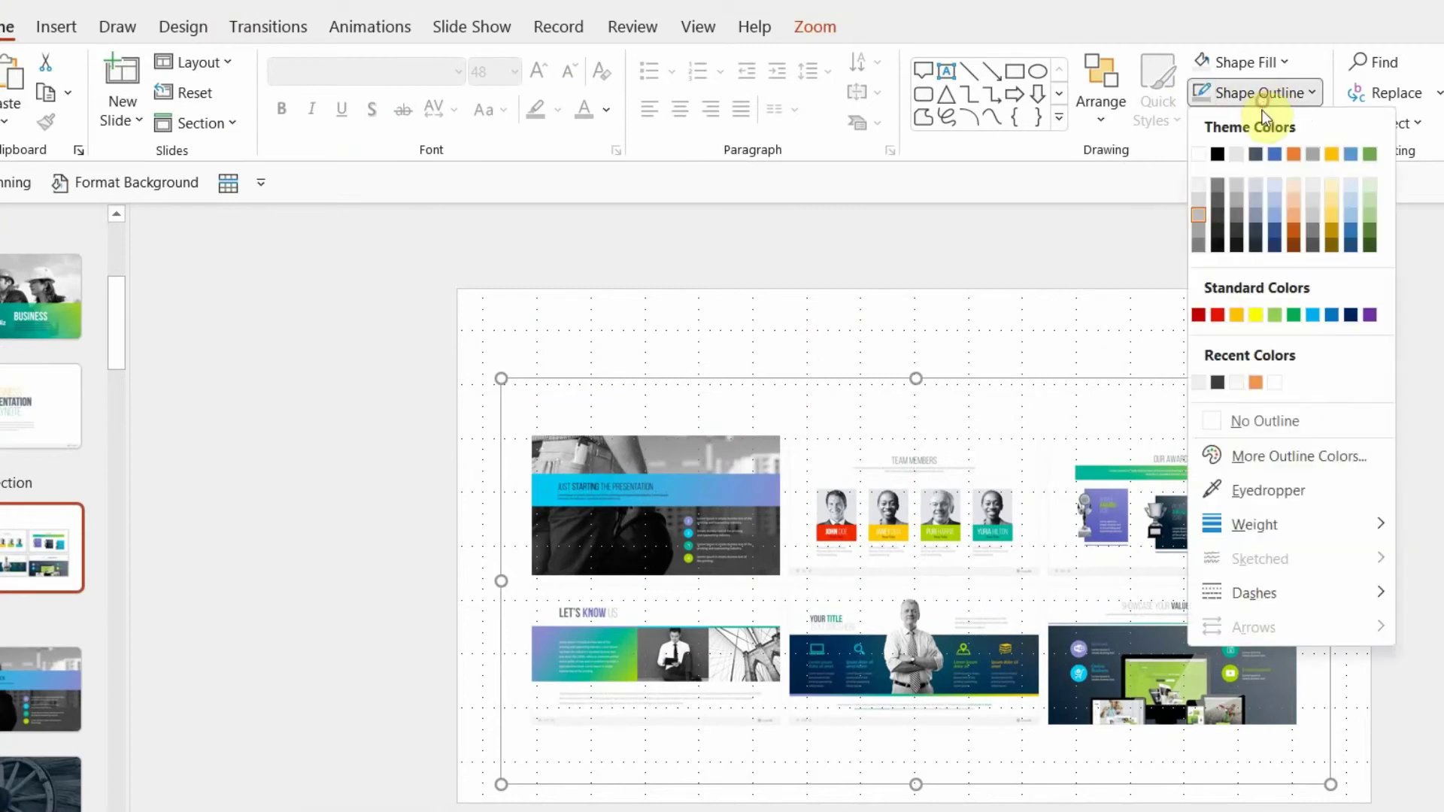
{"action": "left_click", "coordinate": [1196, 230]}
Step: Add a text box above the thumbnails reading 'RECAP SLIDE'
{"action": "left_click", "coordinate": [58, 27]}
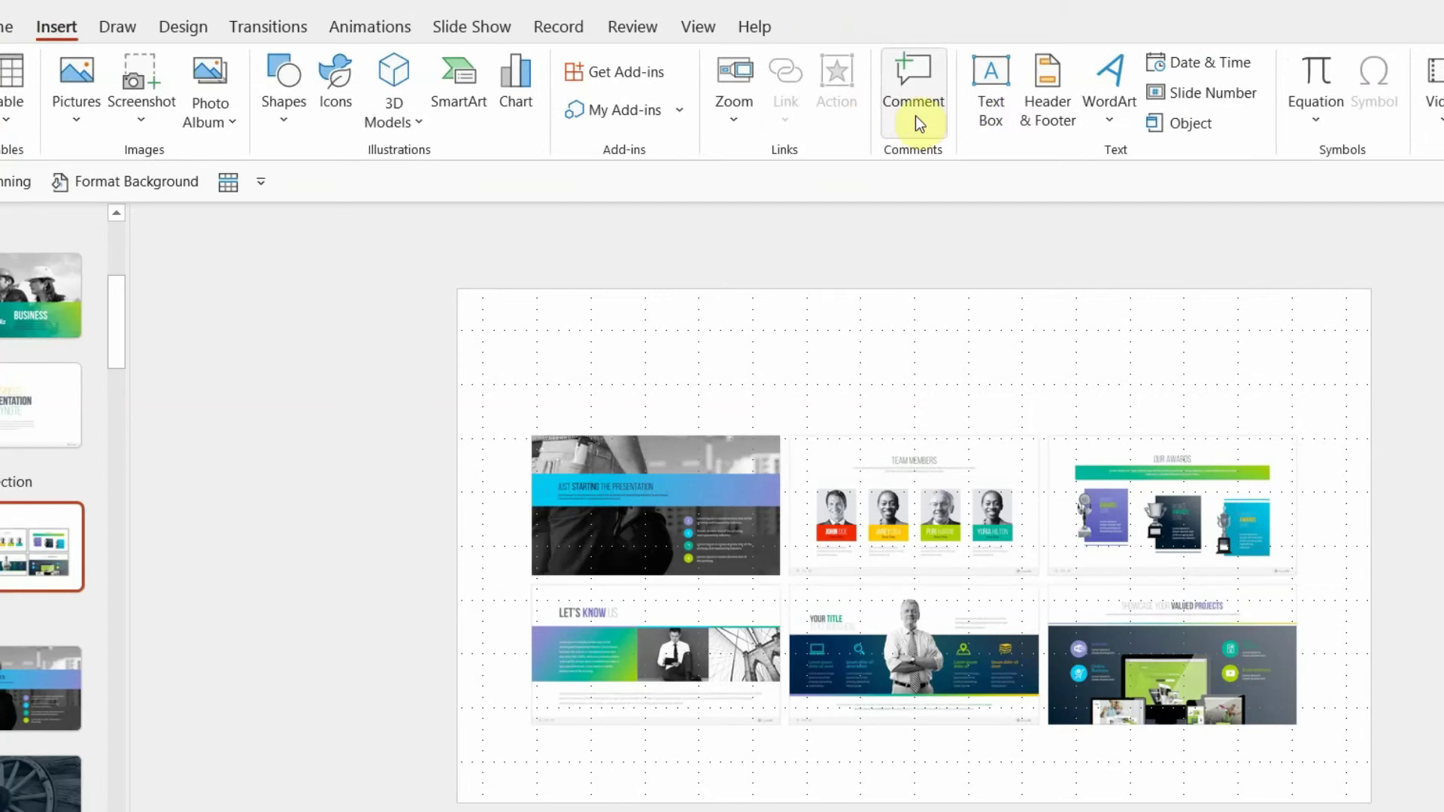
{"action": "left_click", "coordinate": [980, 127]}
{"action": "left_click", "coordinate": [743, 326]}
{"action": "type", "text": "REC"}
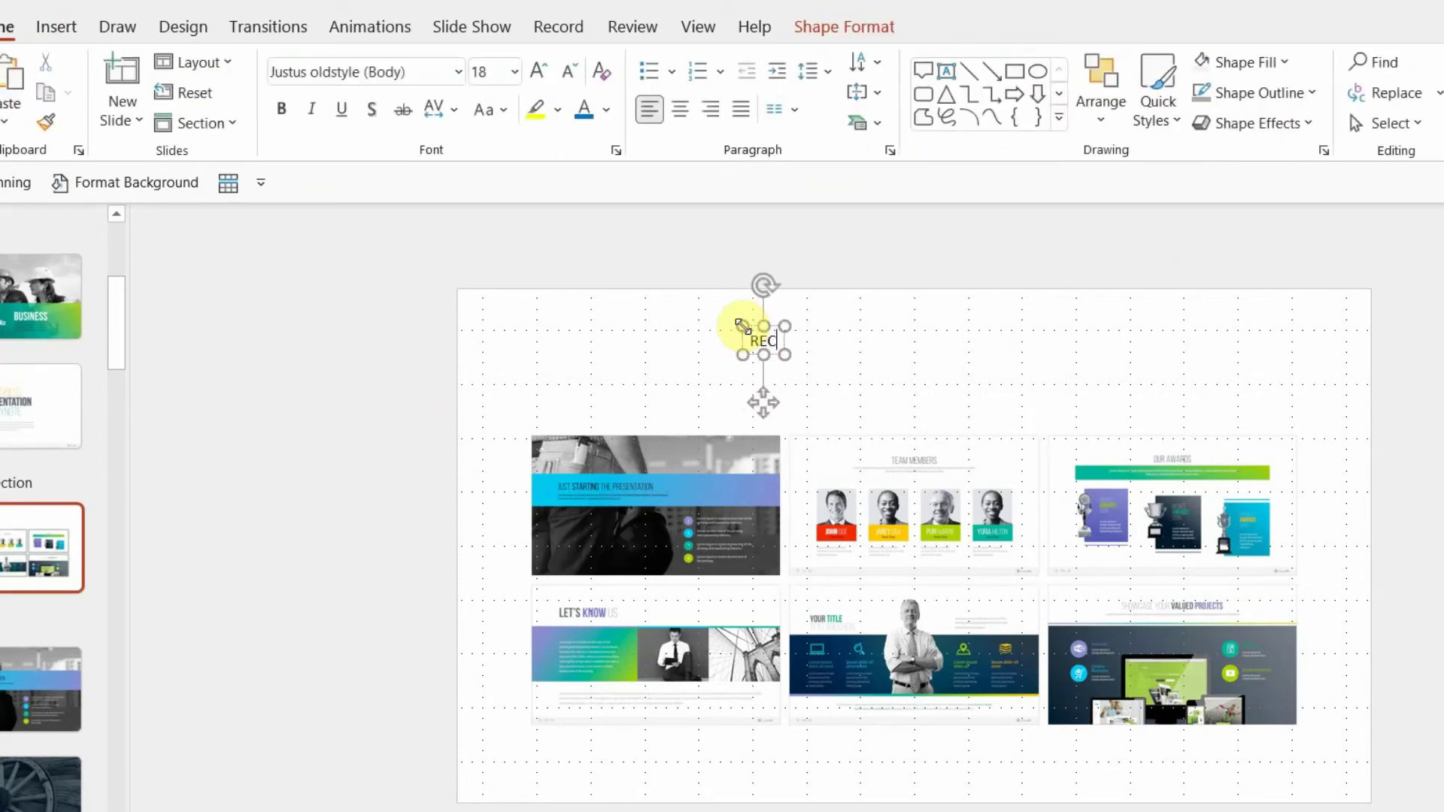
{"action": "type", "text": "AP SLIDE"}
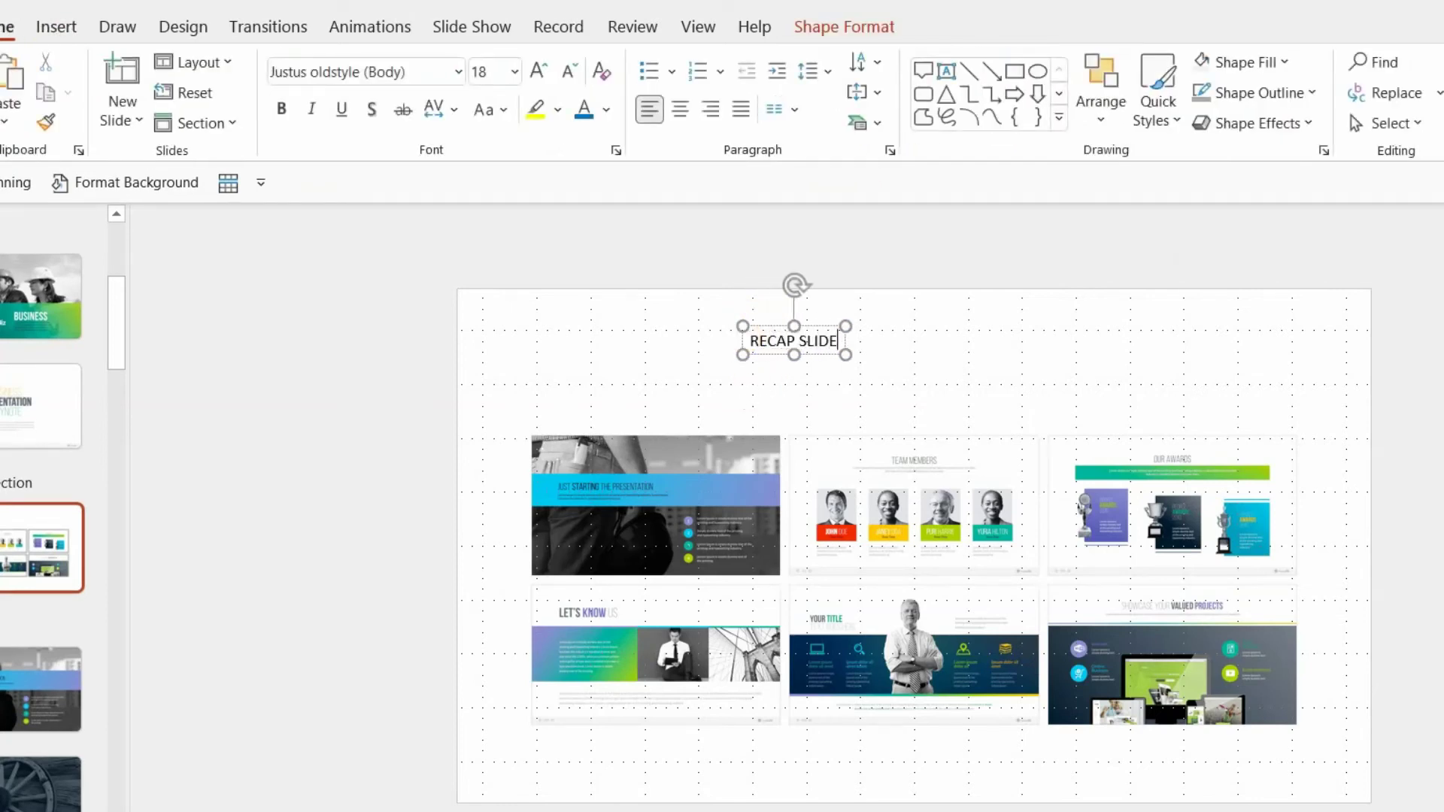
Step: Format the 'RECAP SLIDE' title as bold 40-point Montserrat
{"action": "key", "text": "ctrl+a"}
{"action": "left_click", "coordinate": [376, 72]}
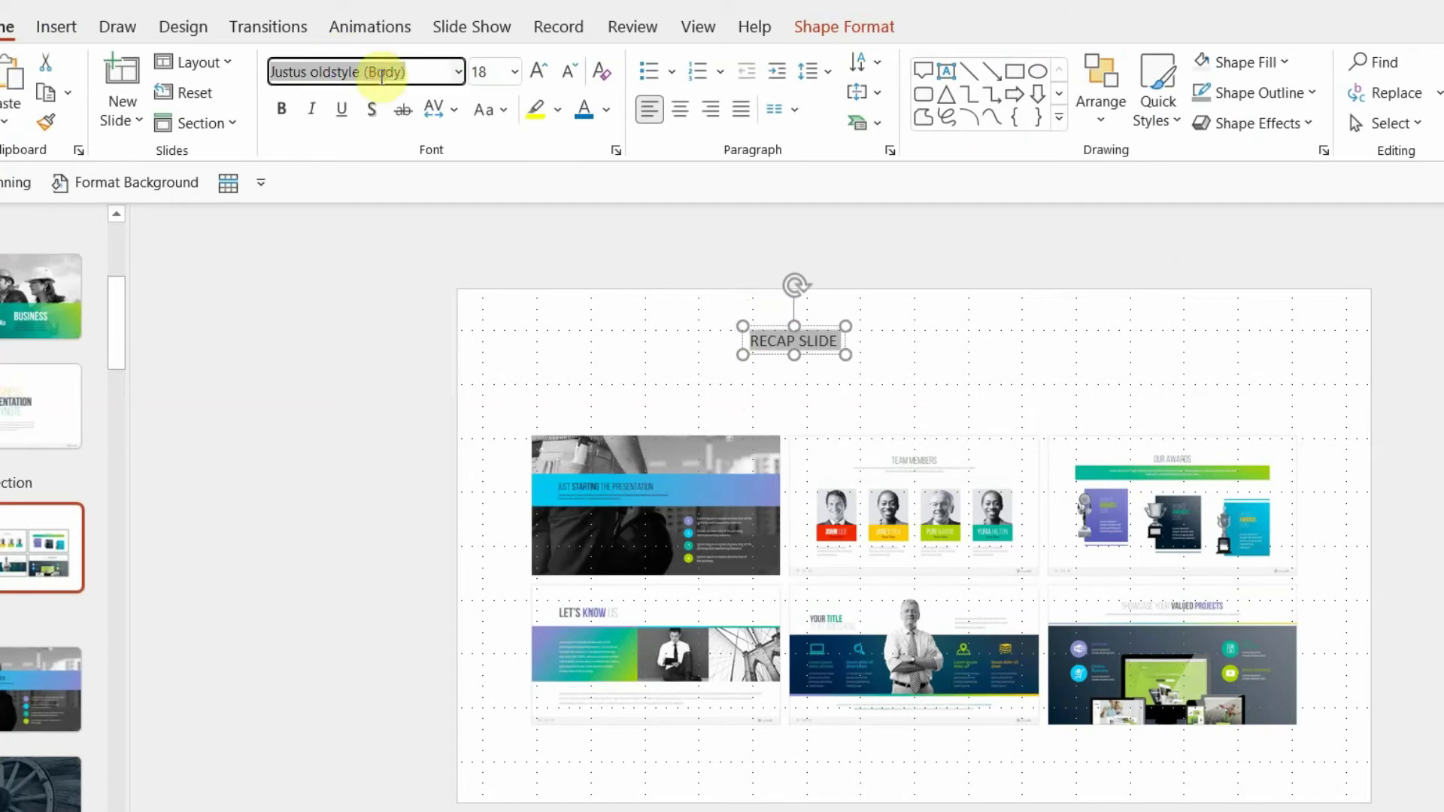
{"action": "type", "text": "Montserrat"}
{"action": "key", "text": "Return"}
{"action": "key", "text": "ctrl+b"}
{"action": "left_click", "coordinate": [532, 69]}
{"action": "left_click", "coordinate": [531, 69]}
{"action": "left_click", "coordinate": [532, 69]}
{"action": "left_click", "coordinate": [531, 70]}
{"action": "left_click", "coordinate": [532, 69]}
{"action": "left_click", "coordinate": [532, 70]}
{"action": "left_click", "coordinate": [585, 110]}
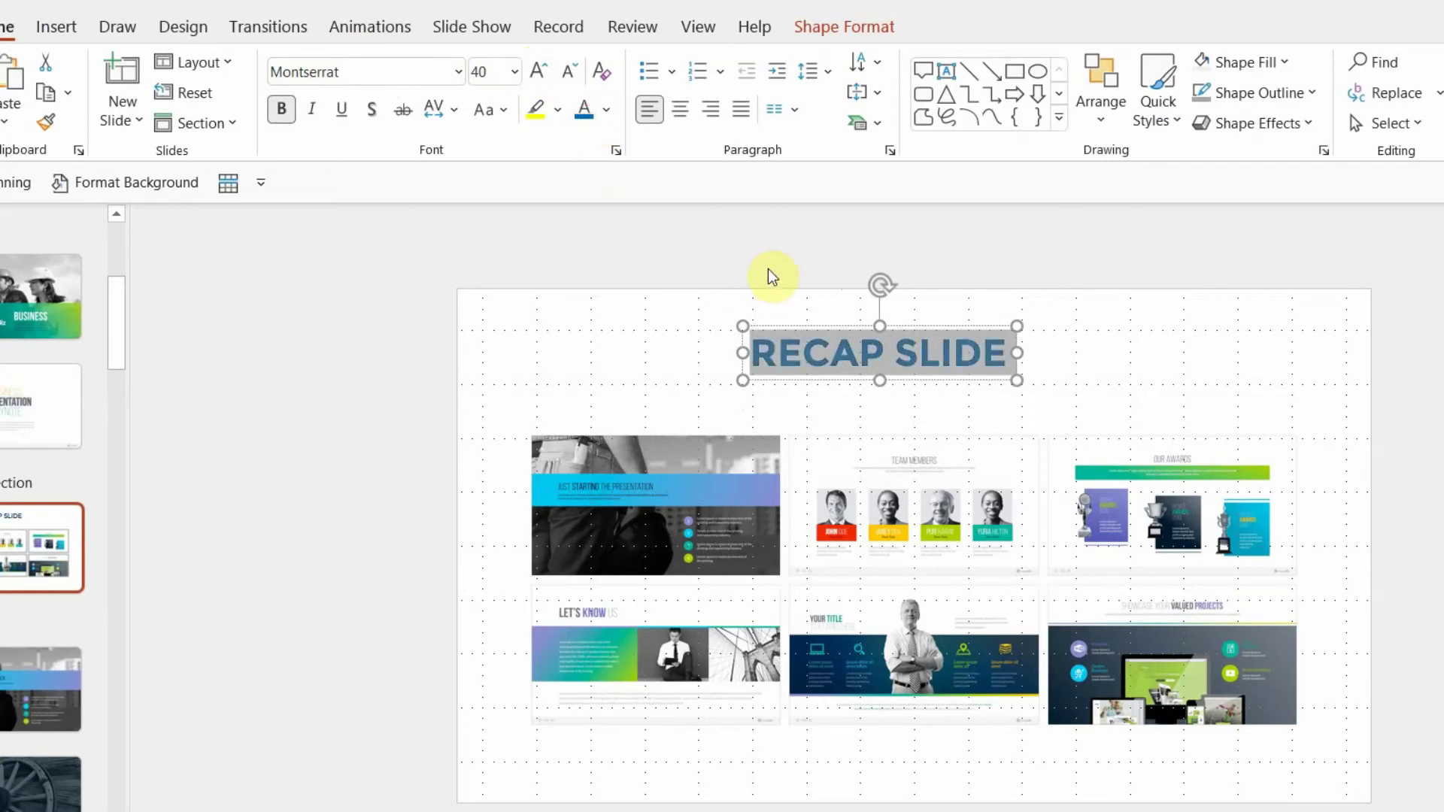
Step: Centre the title box horizontally on the slide and deselect it
{"action": "left_click", "coordinate": [845, 27]}
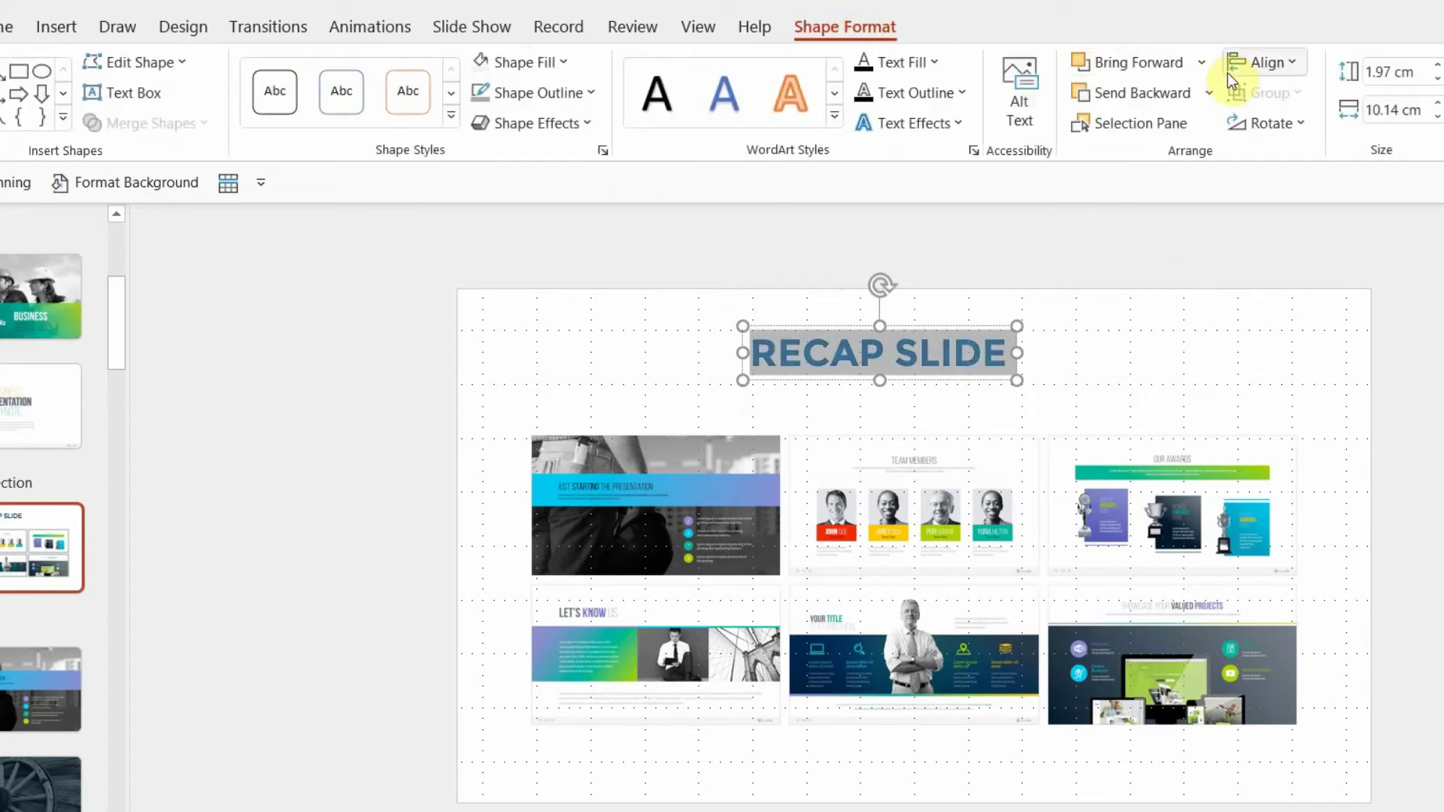
{"action": "left_click", "coordinate": [1260, 75]}
{"action": "left_click", "coordinate": [1270, 127]}
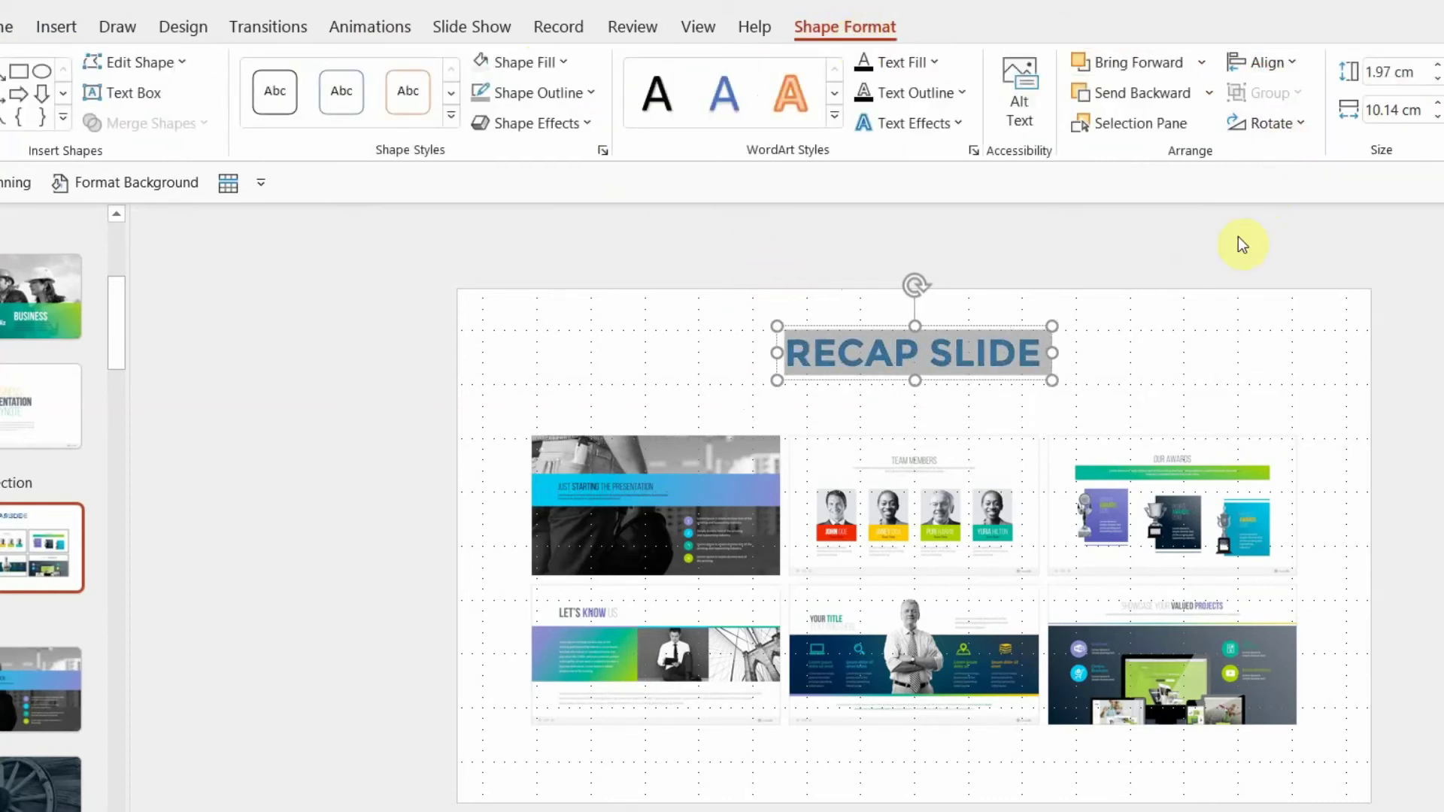
{"action": "key", "text": "Escape"}
Step: Fill the slide background with the light peach (orange Lighter 80%) theme colour
{"action": "right_click", "coordinate": [195, 531]}
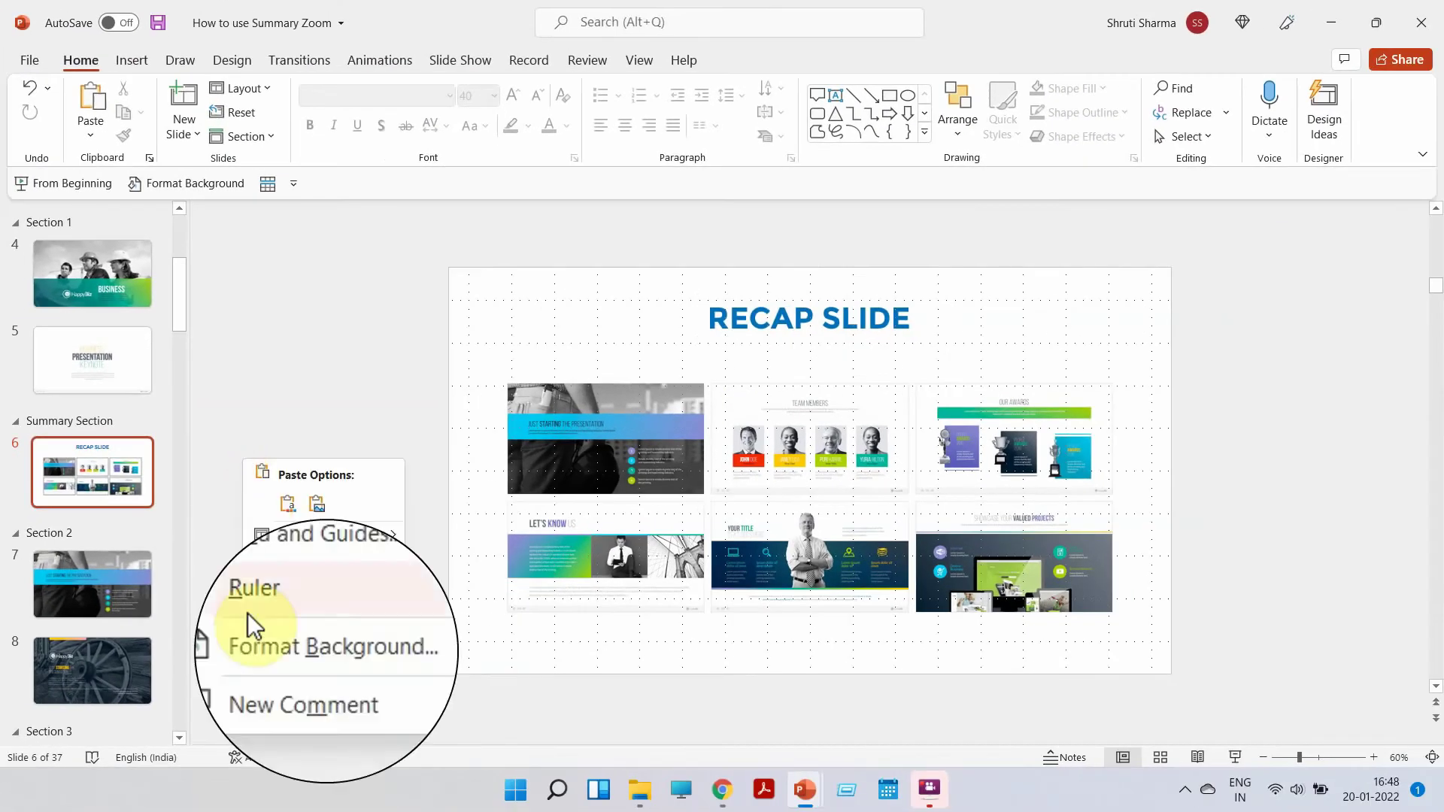
{"action": "left_click", "coordinate": [255, 634]}
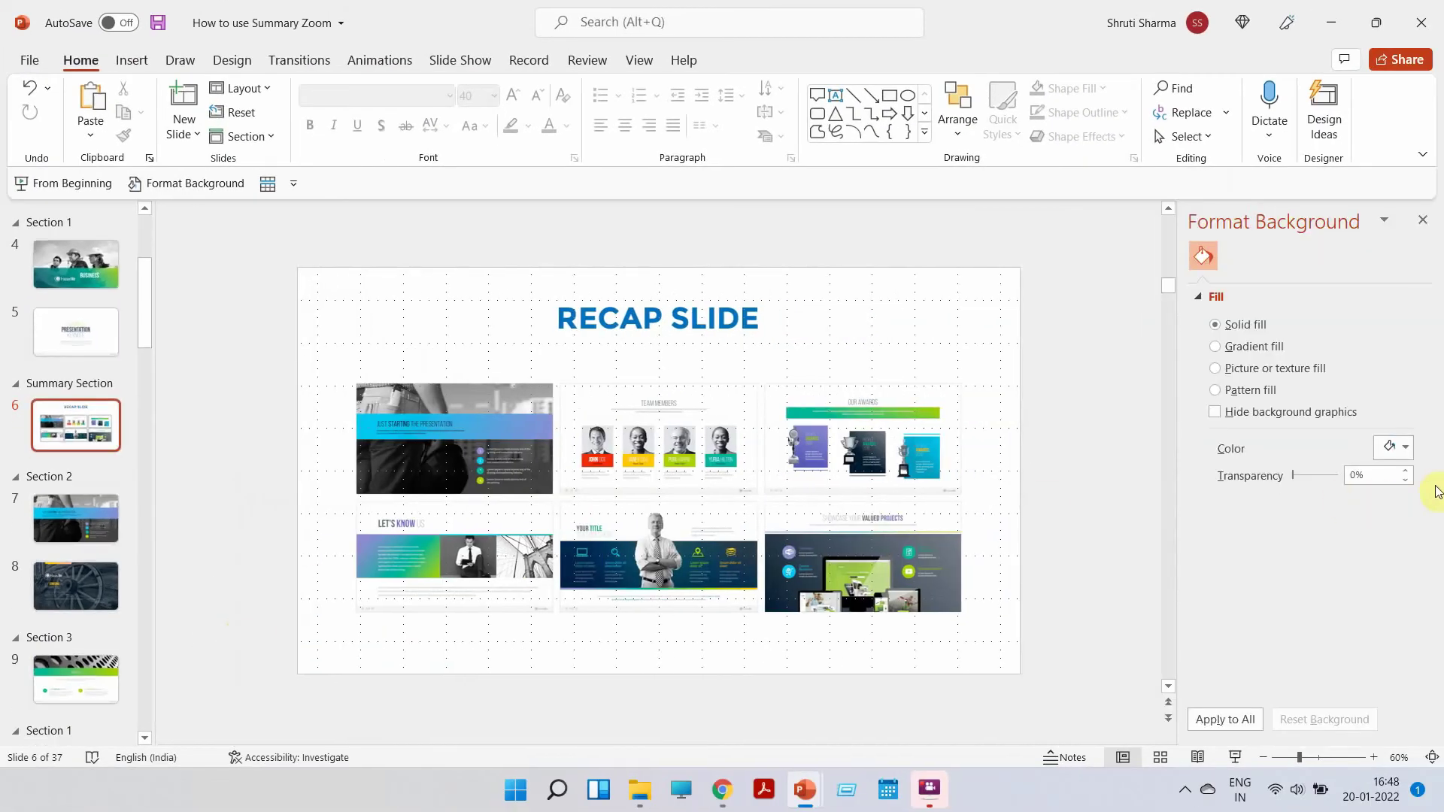
{"action": "left_click", "coordinate": [1396, 449]}
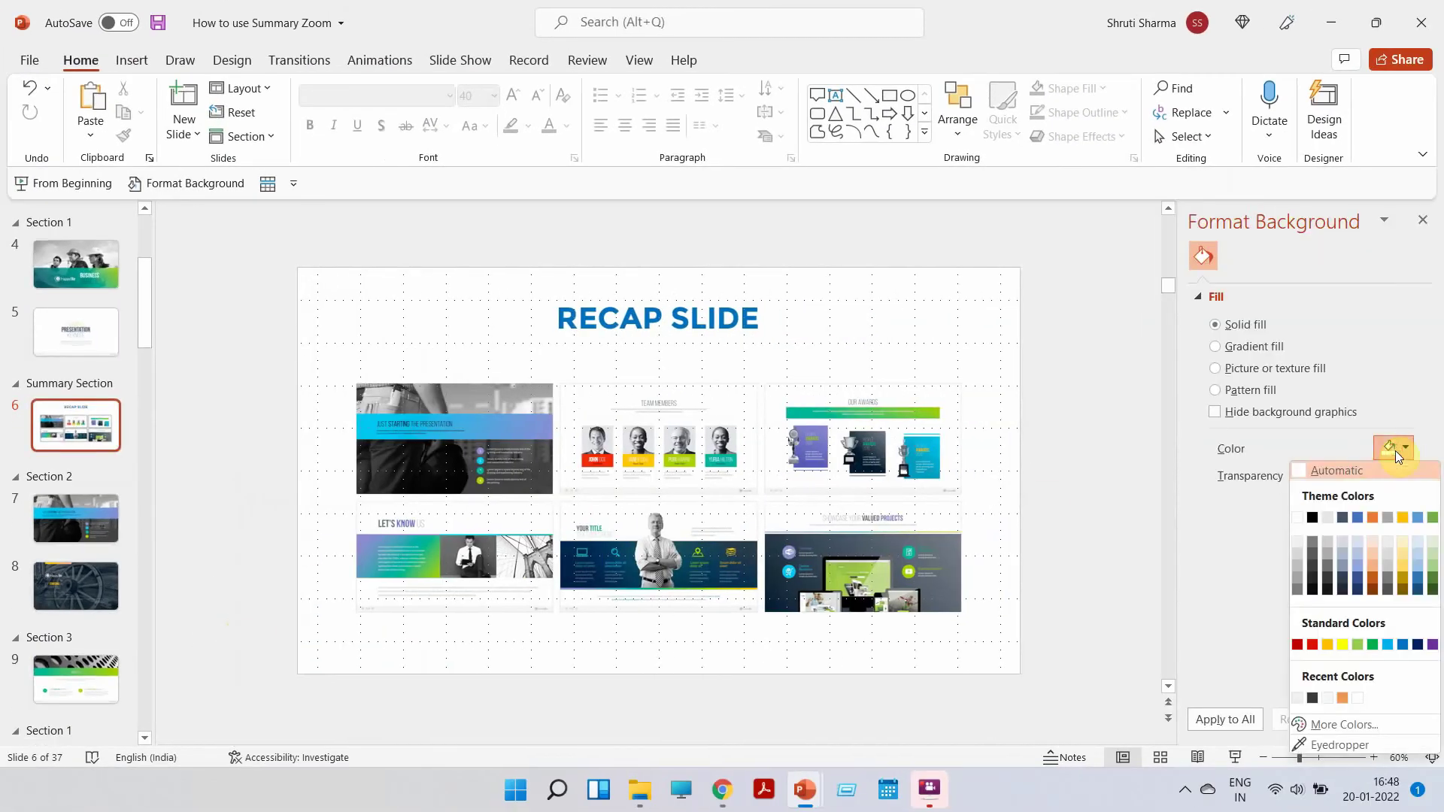
{"action": "left_click", "coordinate": [1373, 540]}
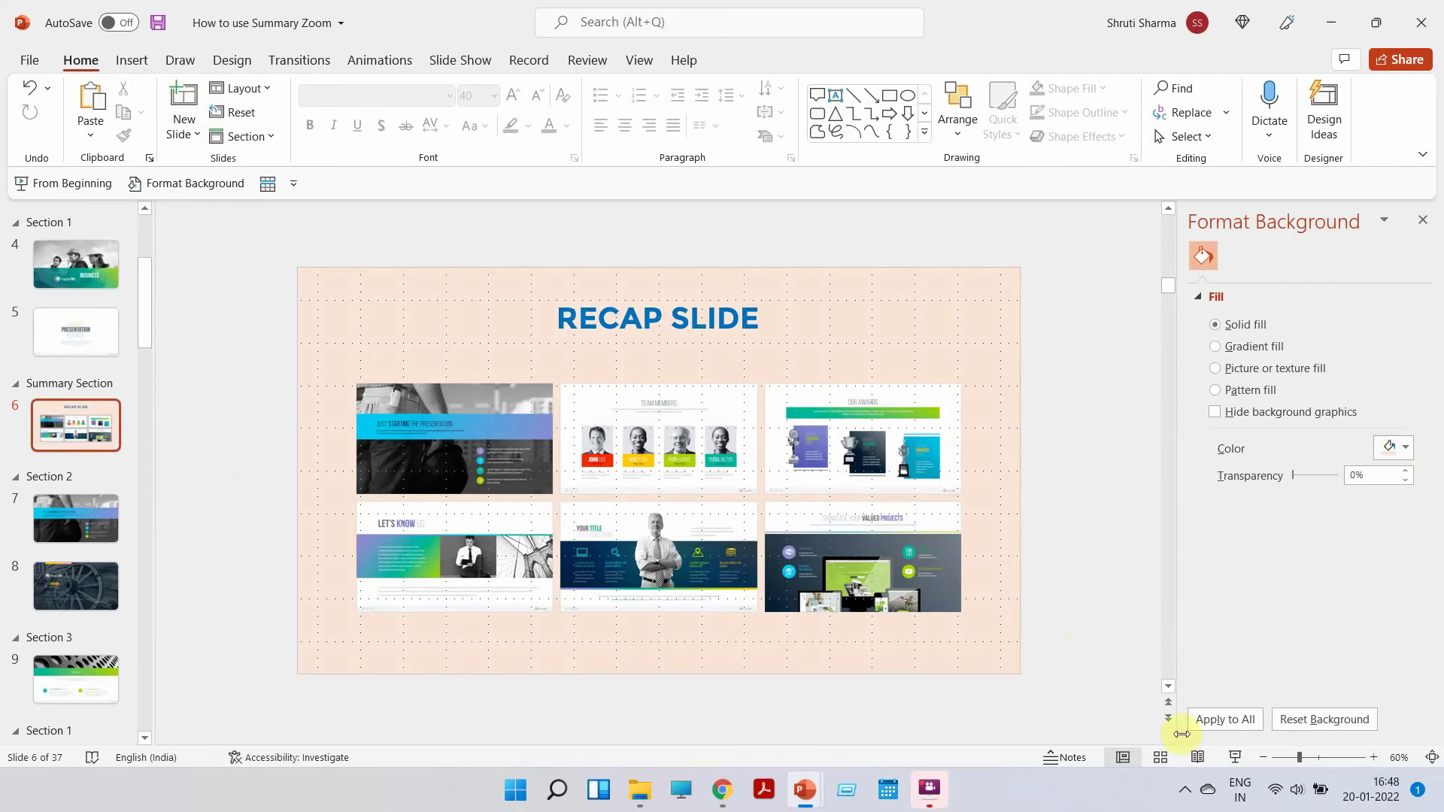
{"action": "left_click", "coordinate": [1236, 756]}
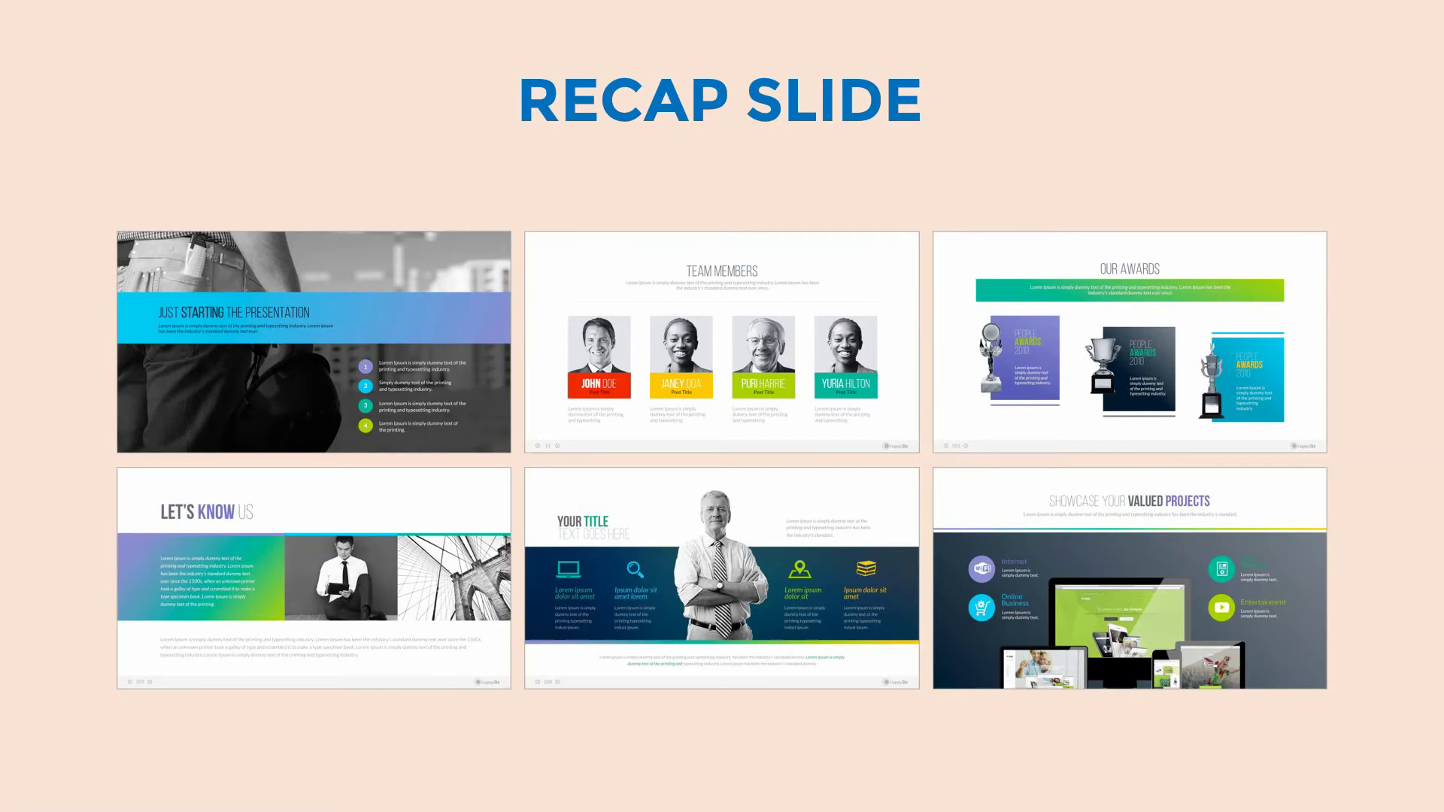
{"action": "left_click", "coordinate": [726, 380]}
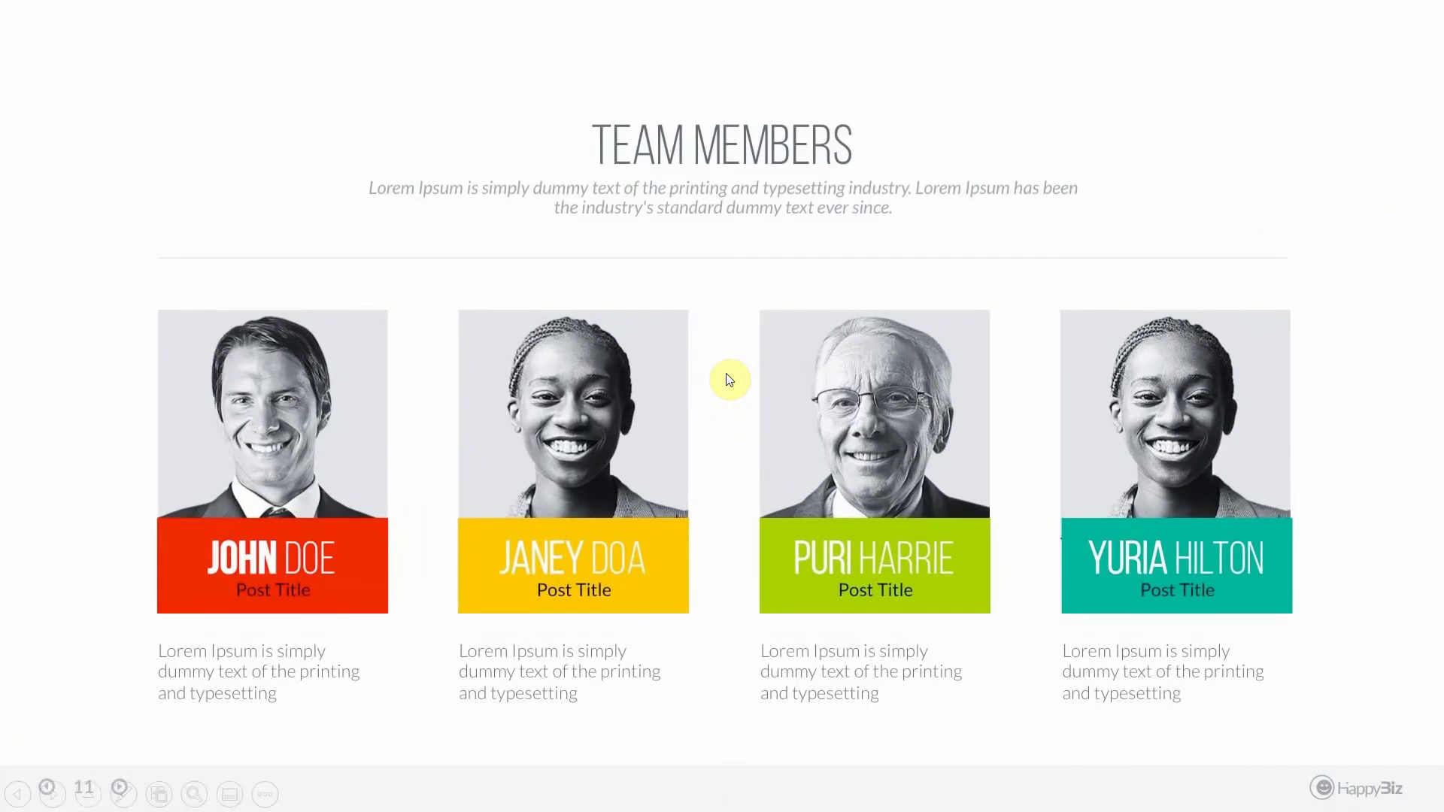
{"action": "left_click", "coordinate": [727, 379]}
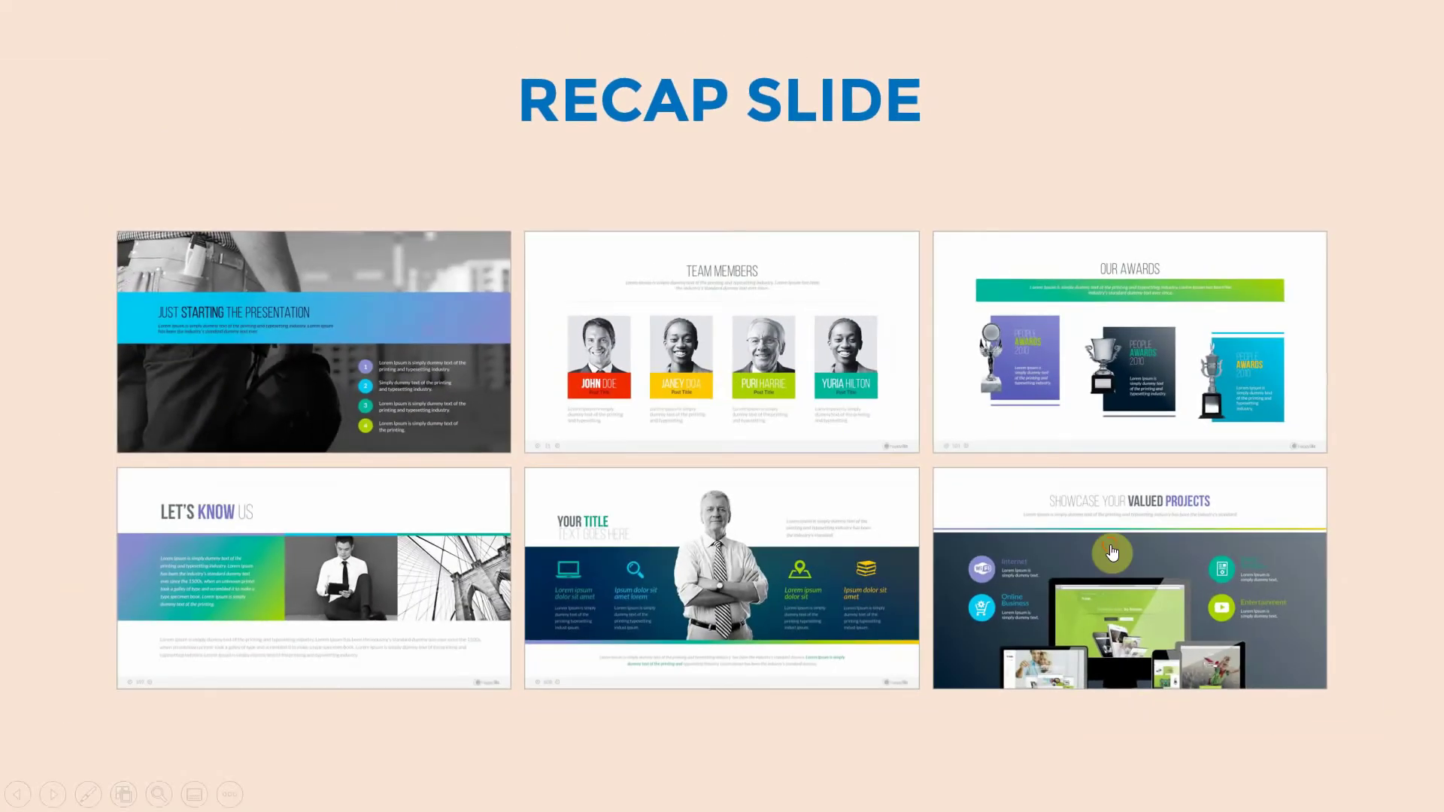
{"action": "left_click", "coordinate": [1111, 552]}
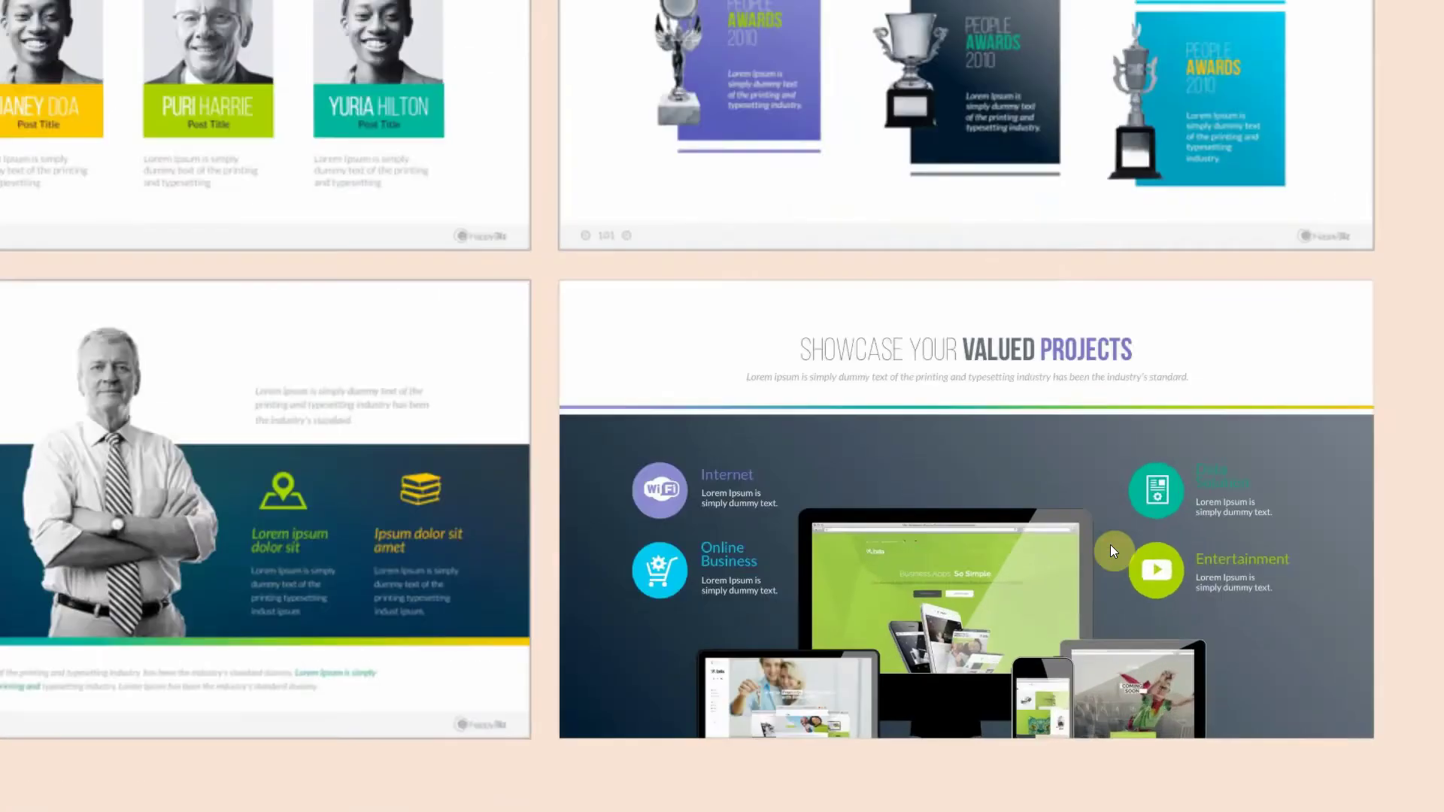
{"action": "left_click", "coordinate": [1113, 549]}
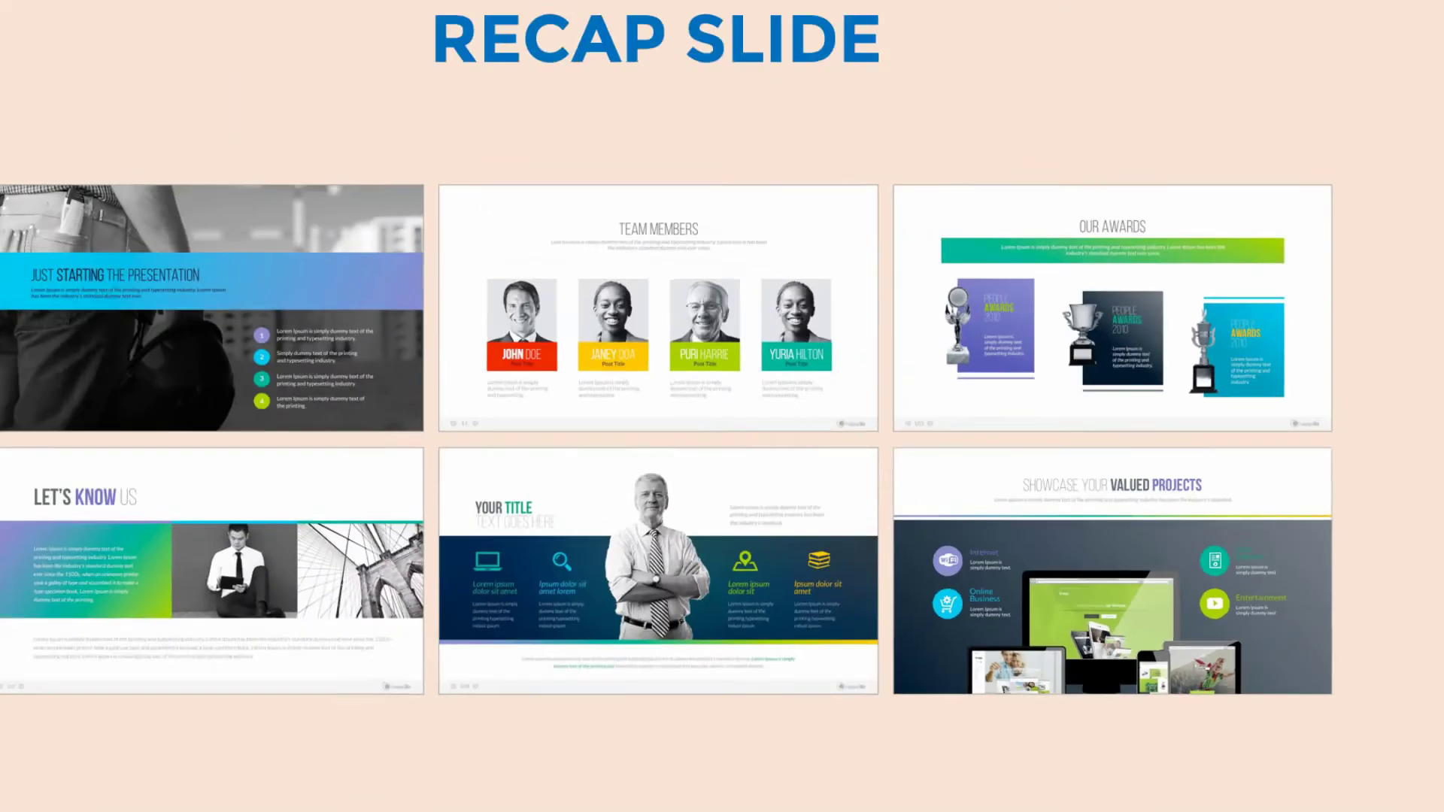
{"action": "left_click", "coordinate": [312, 368]}
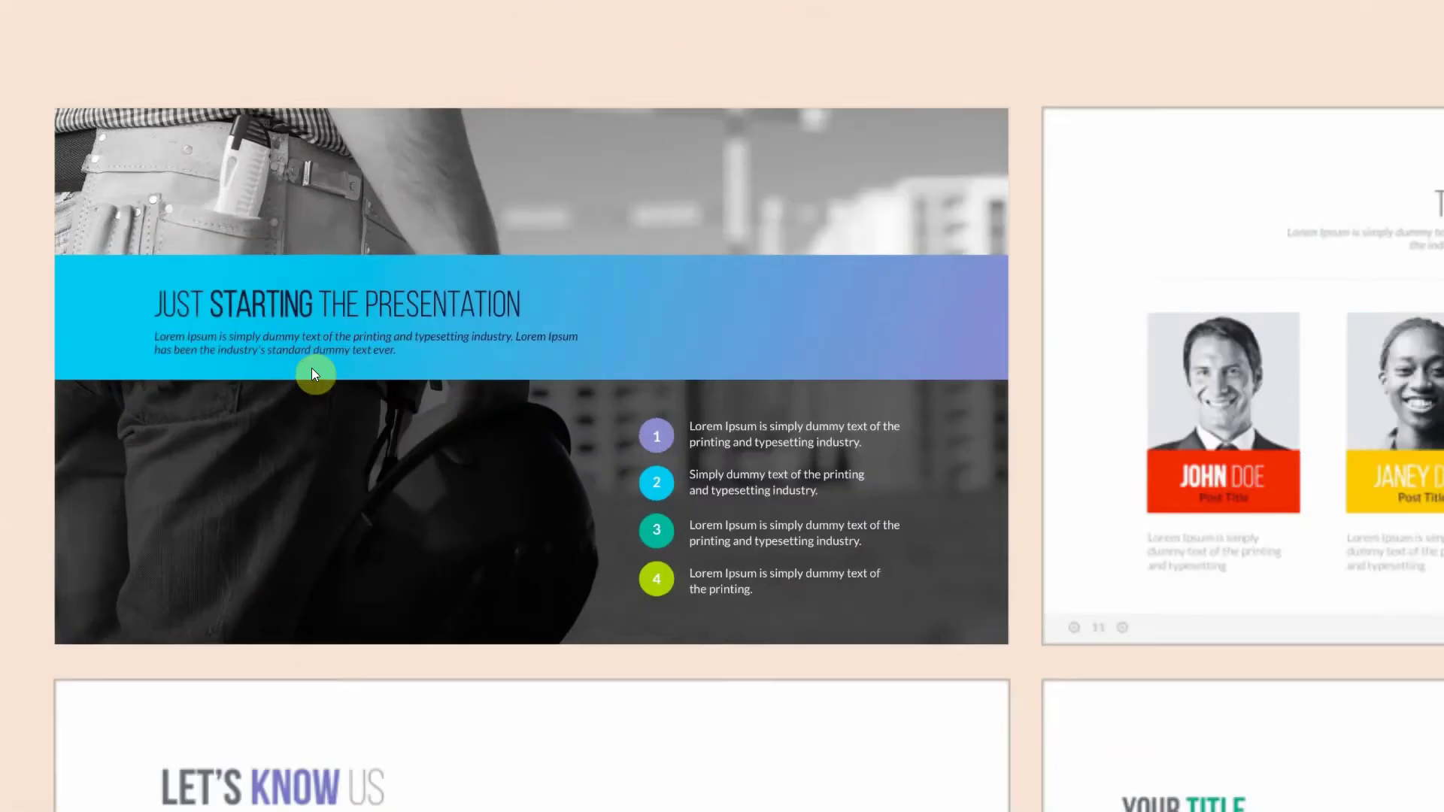
{"action": "left_click", "coordinate": [312, 368]}
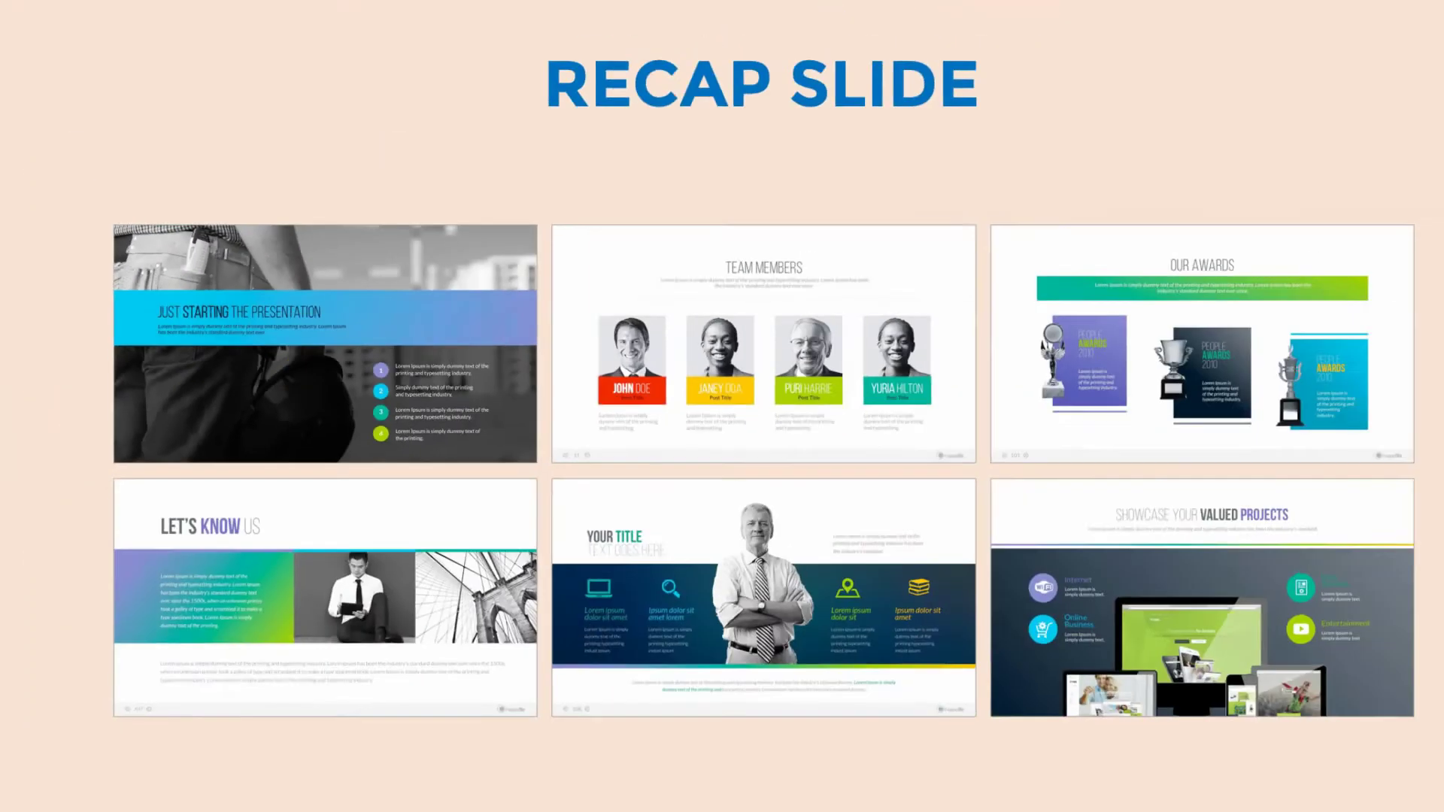
{"action": "left_click", "coordinate": [245, 572]}
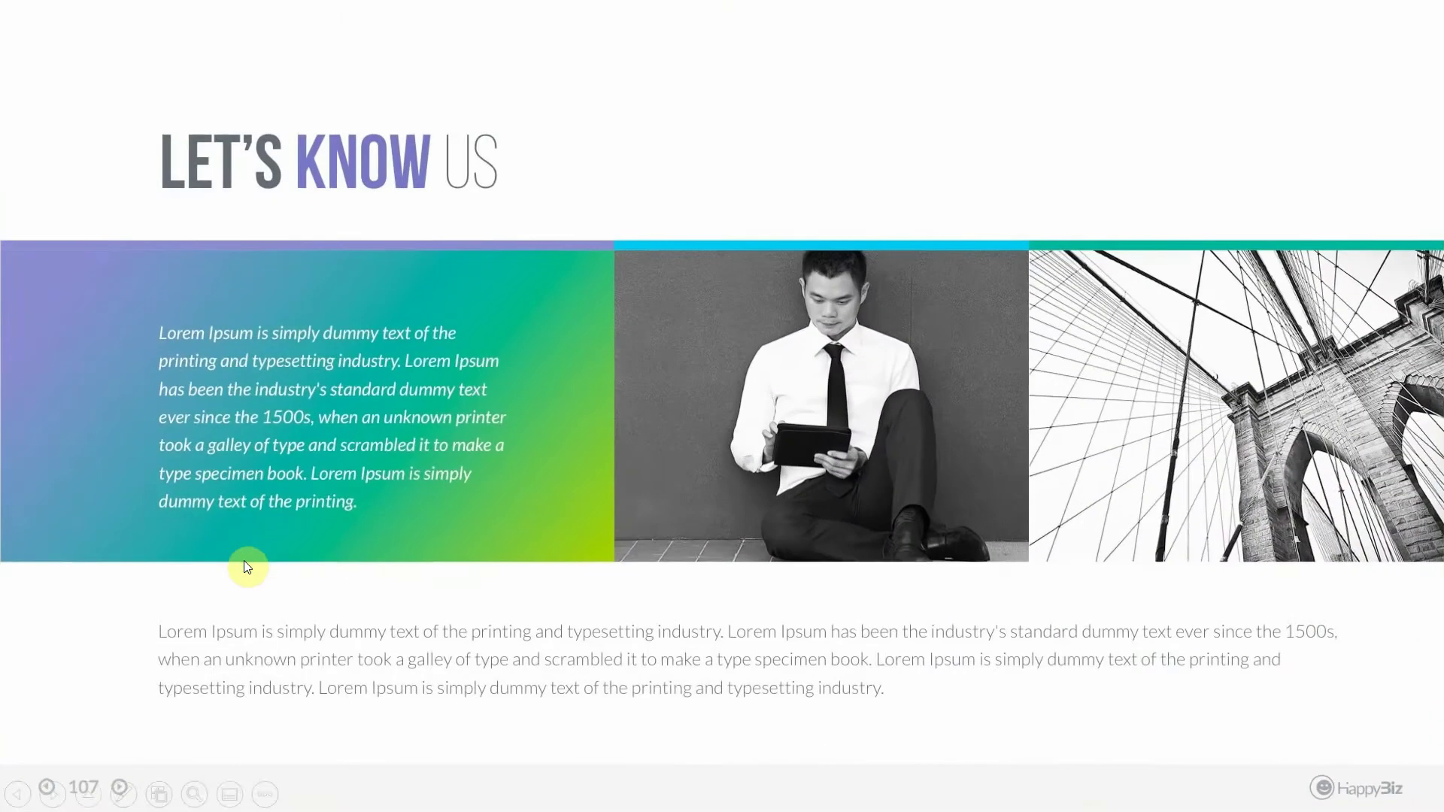
{"action": "left_click", "coordinate": [244, 560]}
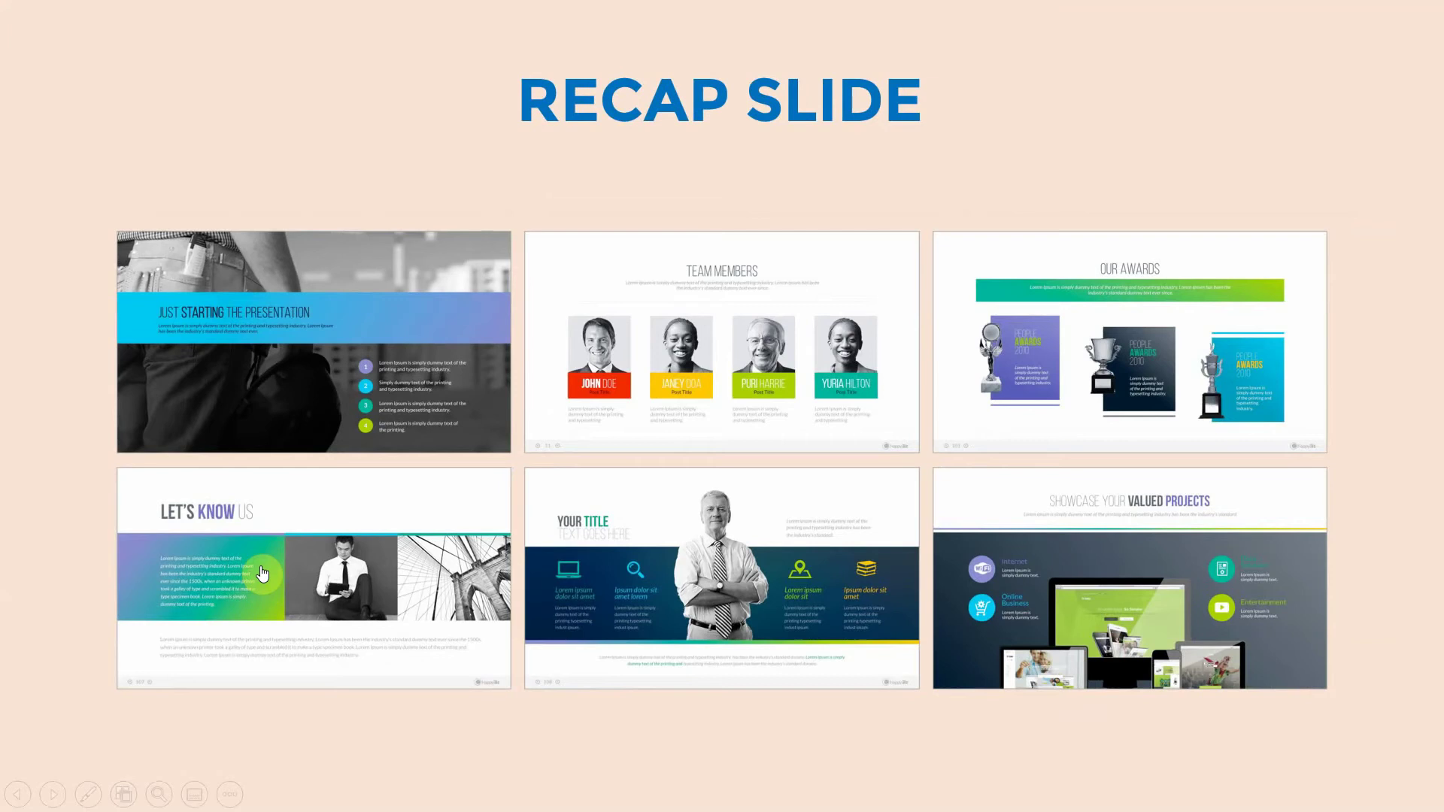
{"action": "key", "text": "Escape"}
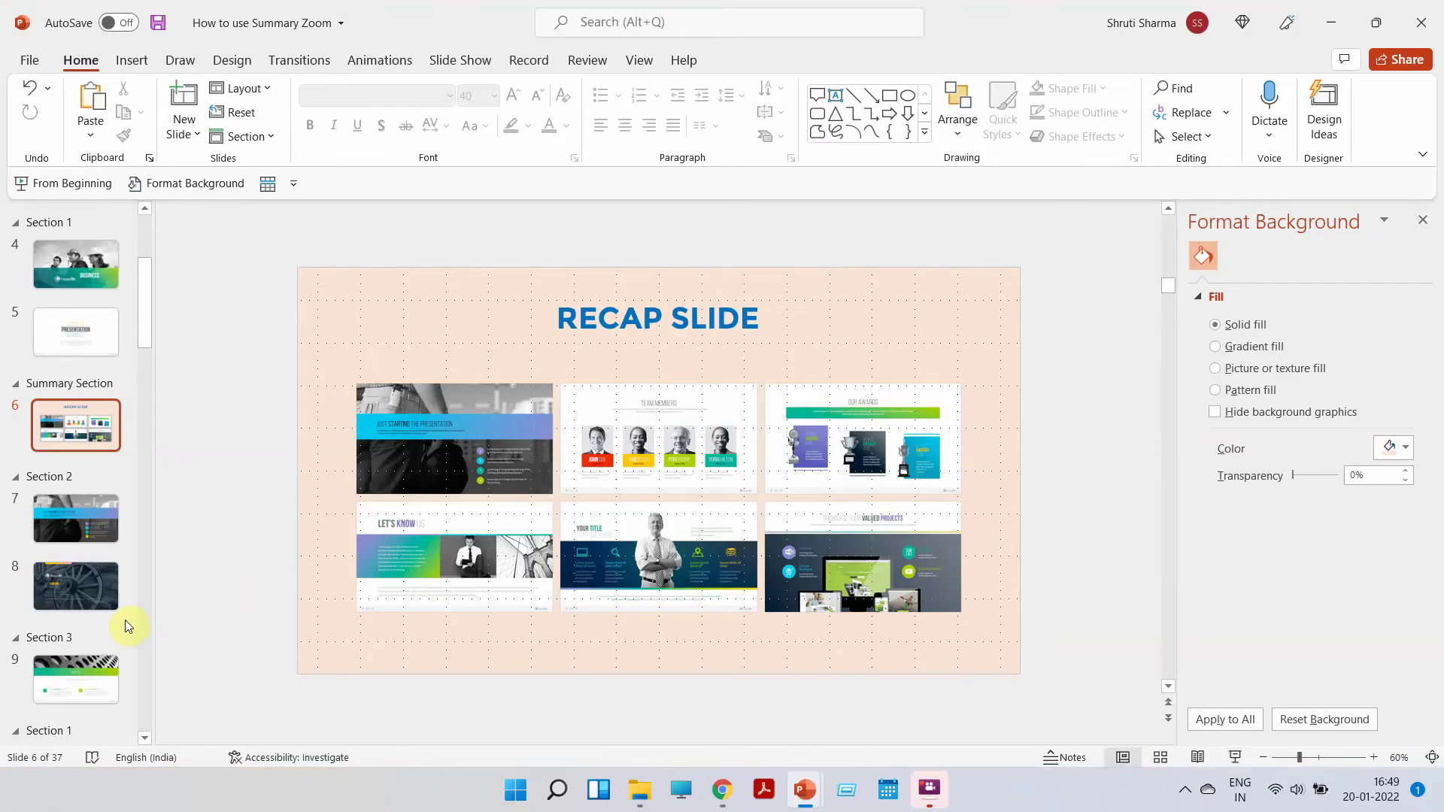
Step: In Slide Sorter, select slide 33 (OVERVIEW) and start the slide show from it
{"action": "left_click", "coordinate": [1160, 757]}
{"action": "scroll", "coordinate": [711, 661], "scroll_direction": "down", "scroll_amount": 10}
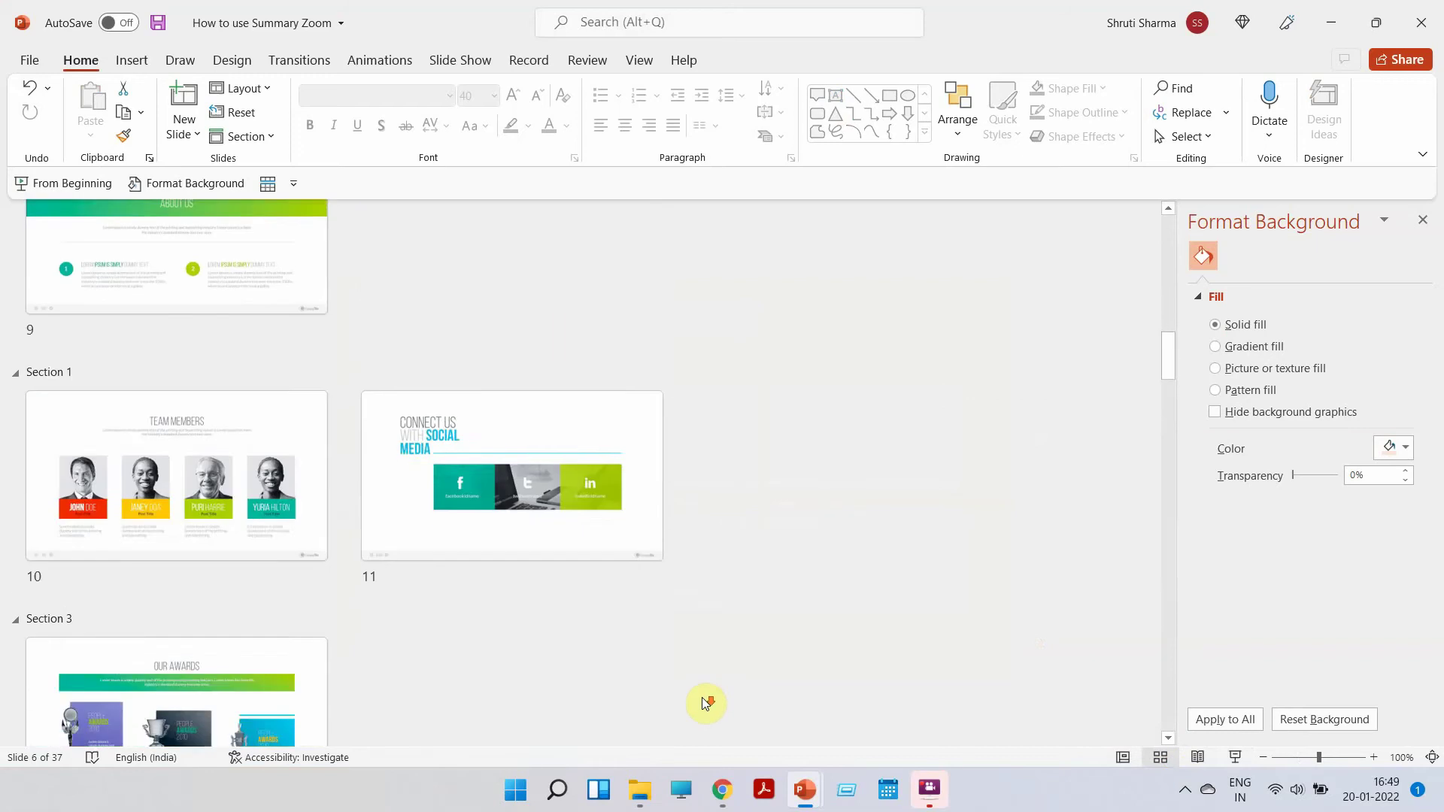
{"action": "scroll", "coordinate": [702, 697], "scroll_direction": "down", "scroll_amount": 20}
{"action": "scroll", "coordinate": [701, 696], "scroll_direction": "down", "scroll_amount": 10}
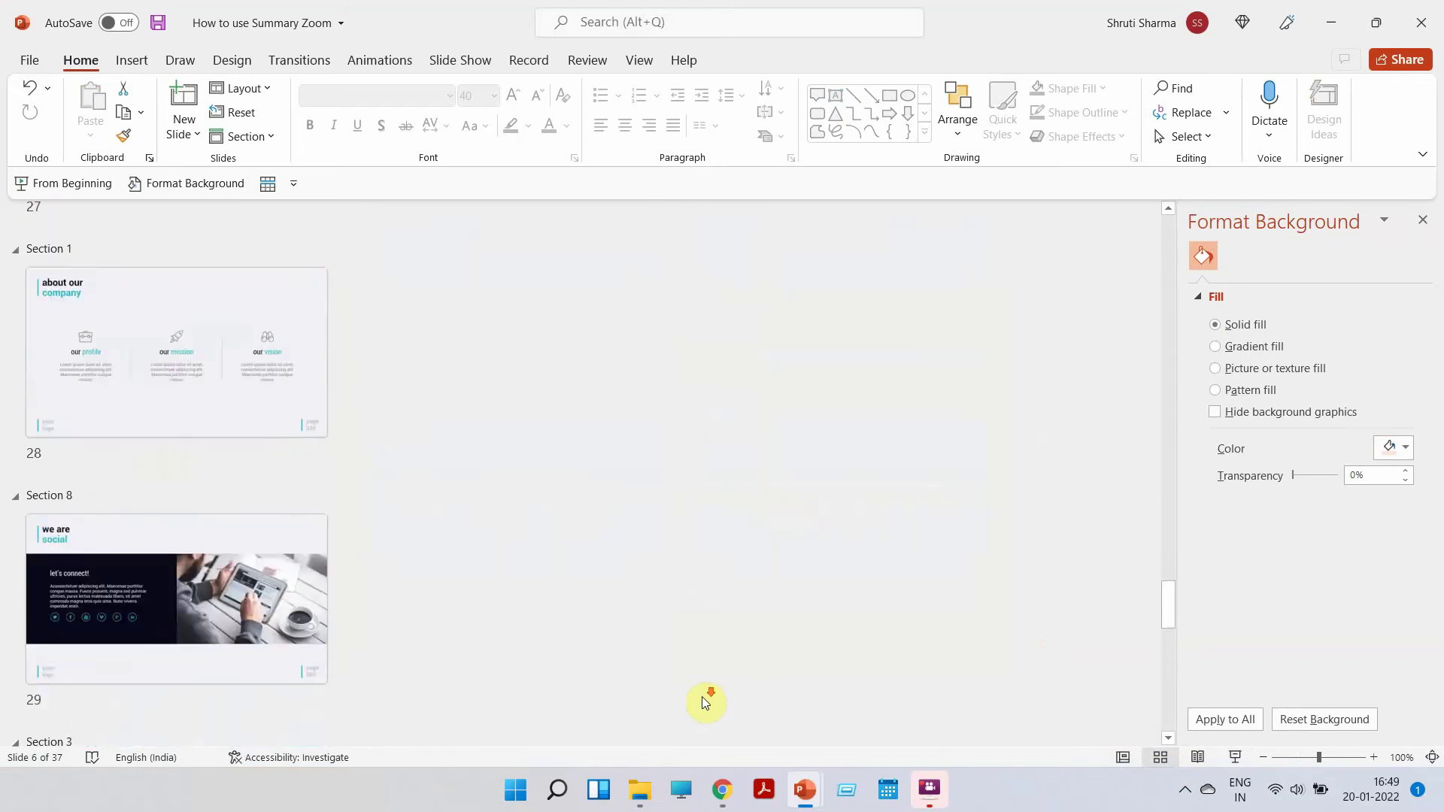
{"action": "scroll", "coordinate": [634, 702], "scroll_direction": "up", "scroll_amount": 6}
{"action": "scroll", "coordinate": [616, 707], "scroll_direction": "down", "scroll_amount": 4}
{"action": "left_click", "coordinate": [865, 419]}
{"action": "left_click", "coordinate": [1237, 759]}
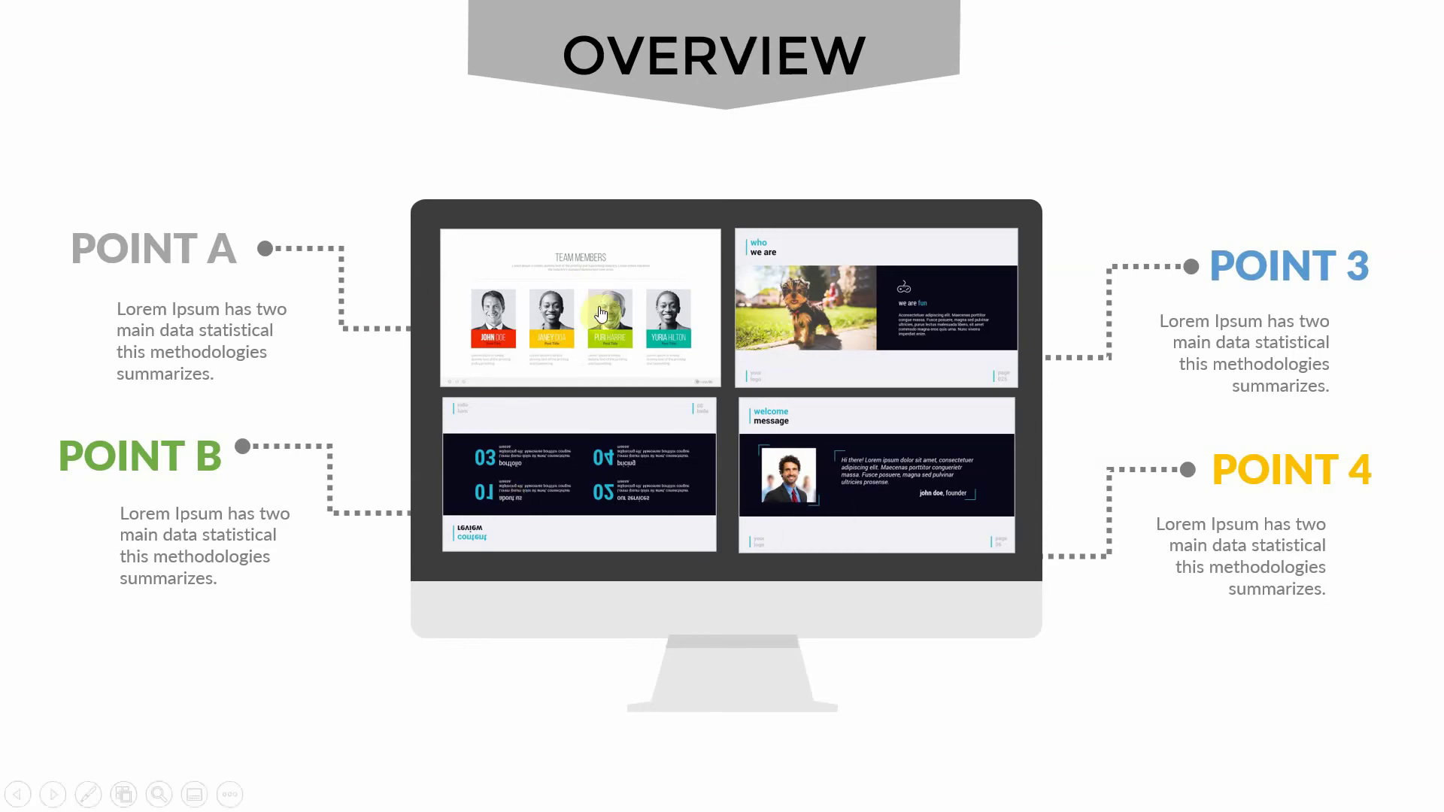
{"action": "left_click", "coordinate": [918, 310]}
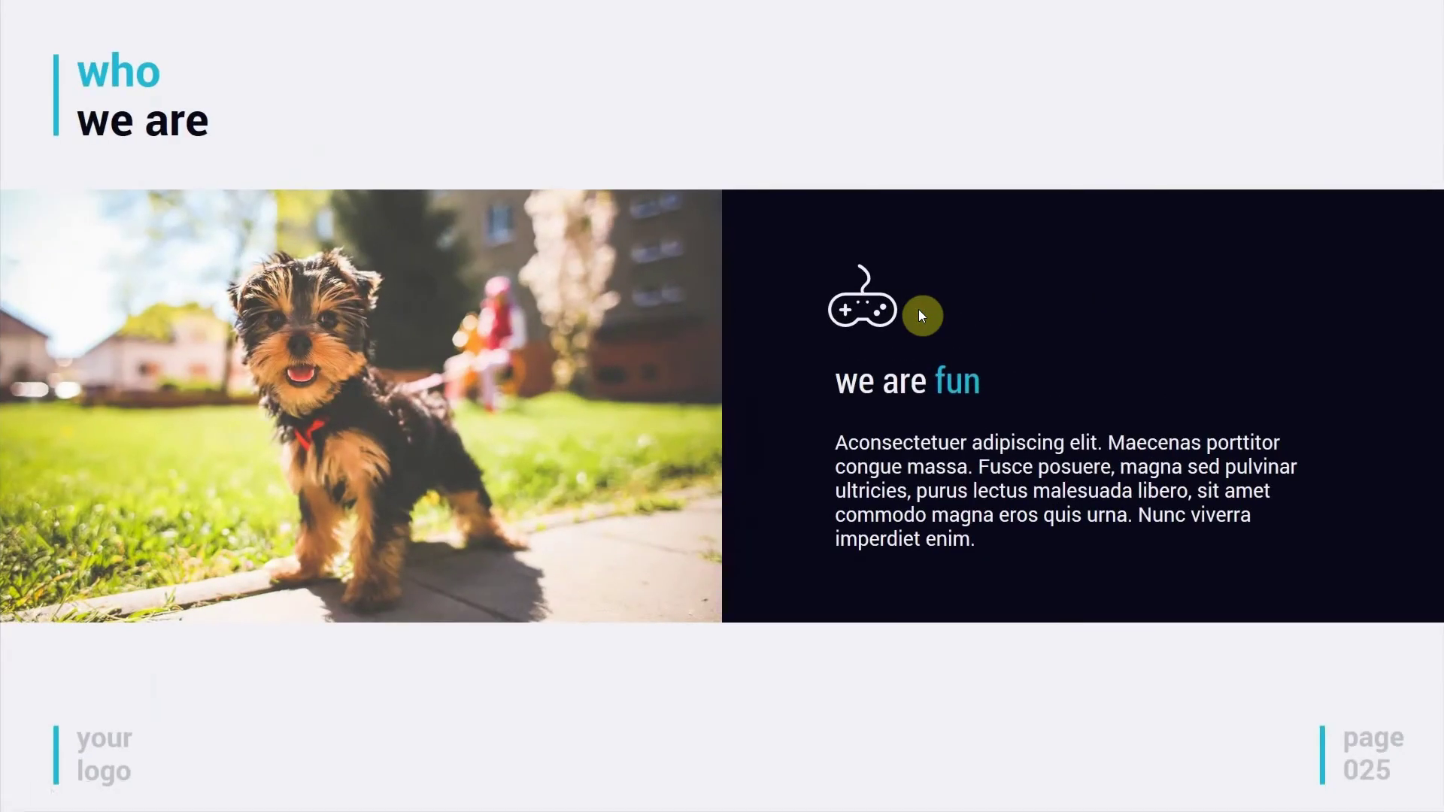
{"action": "left_click", "coordinate": [918, 309]}
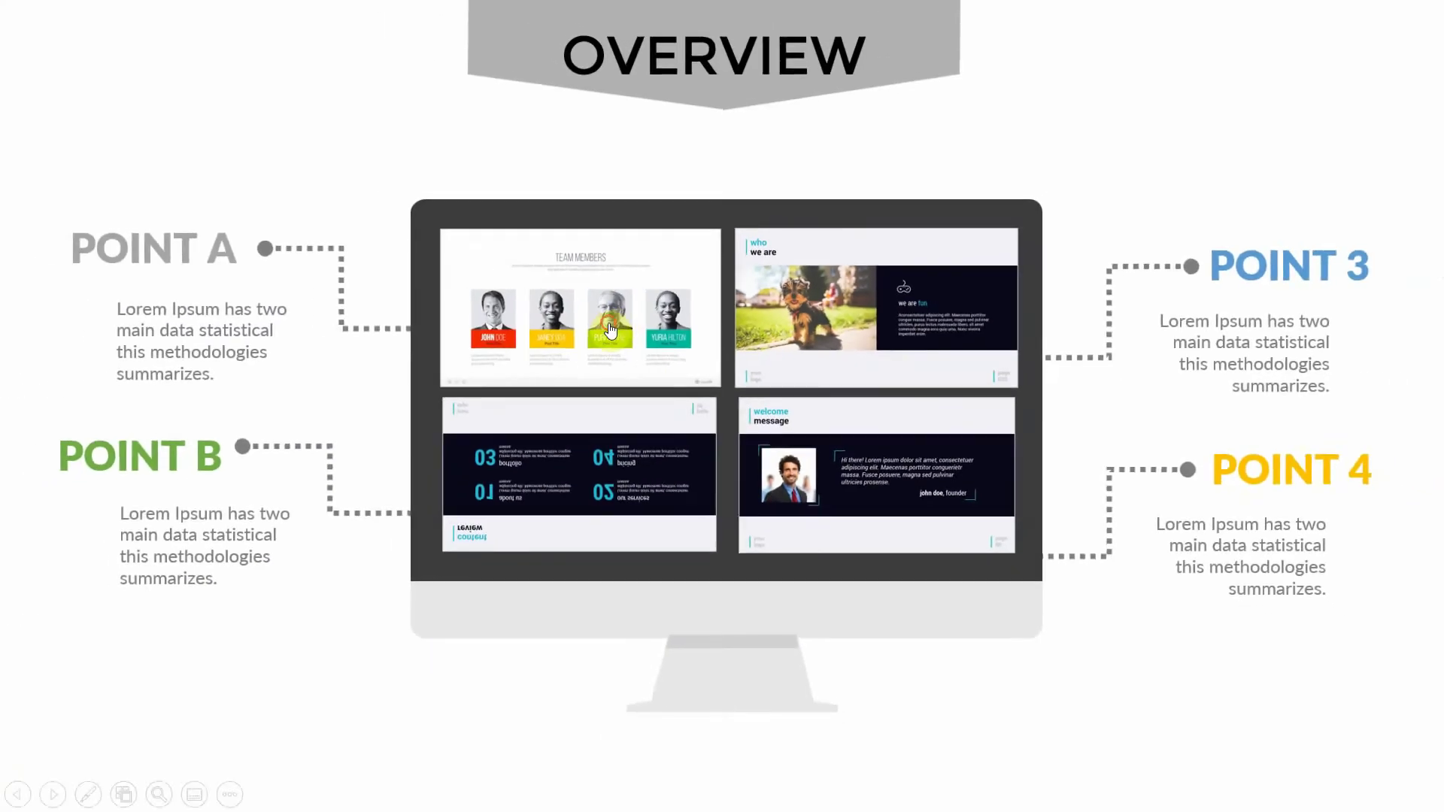
{"action": "left_click", "coordinate": [608, 323]}
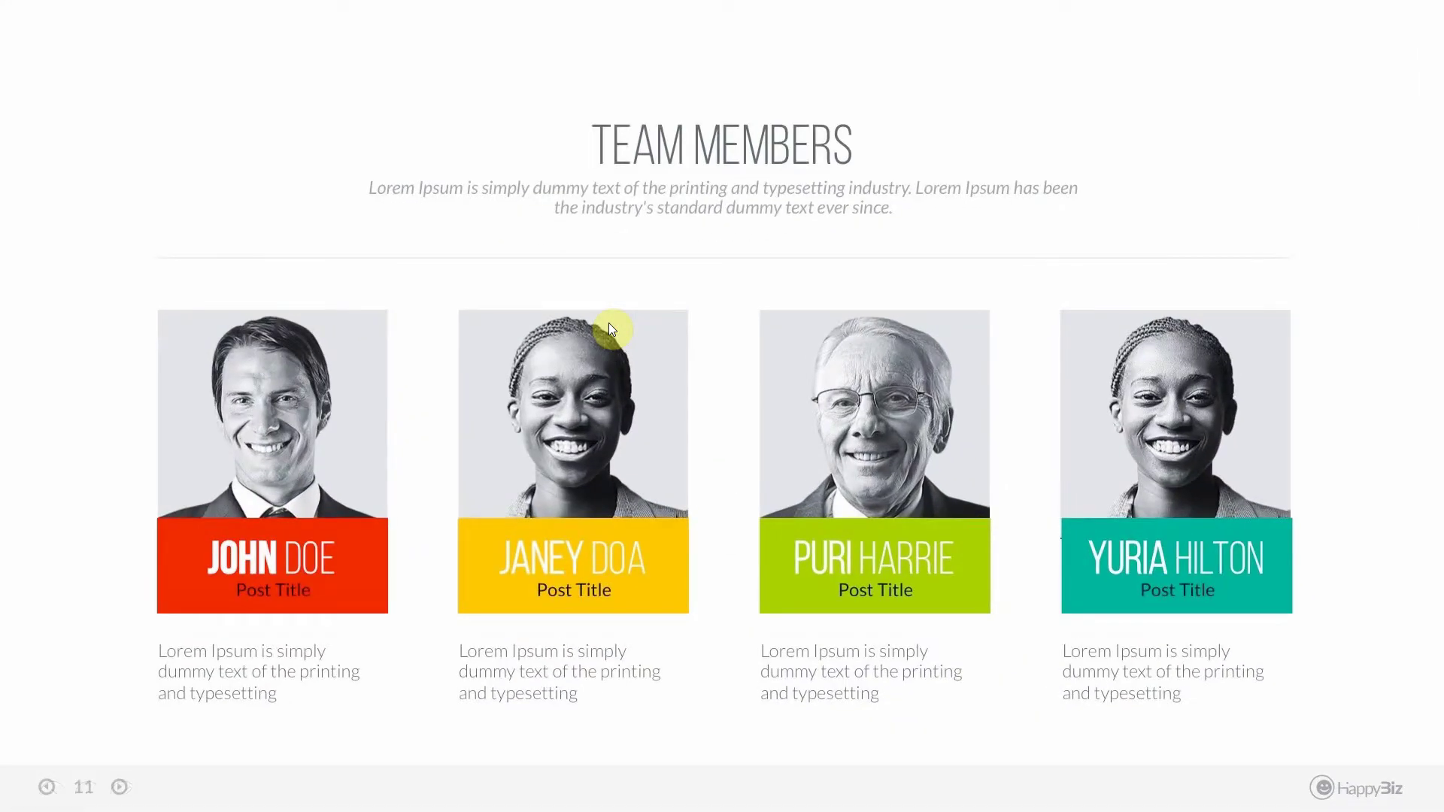
{"action": "left_click", "coordinate": [607, 322]}
{"action": "left_click", "coordinate": [881, 487]}
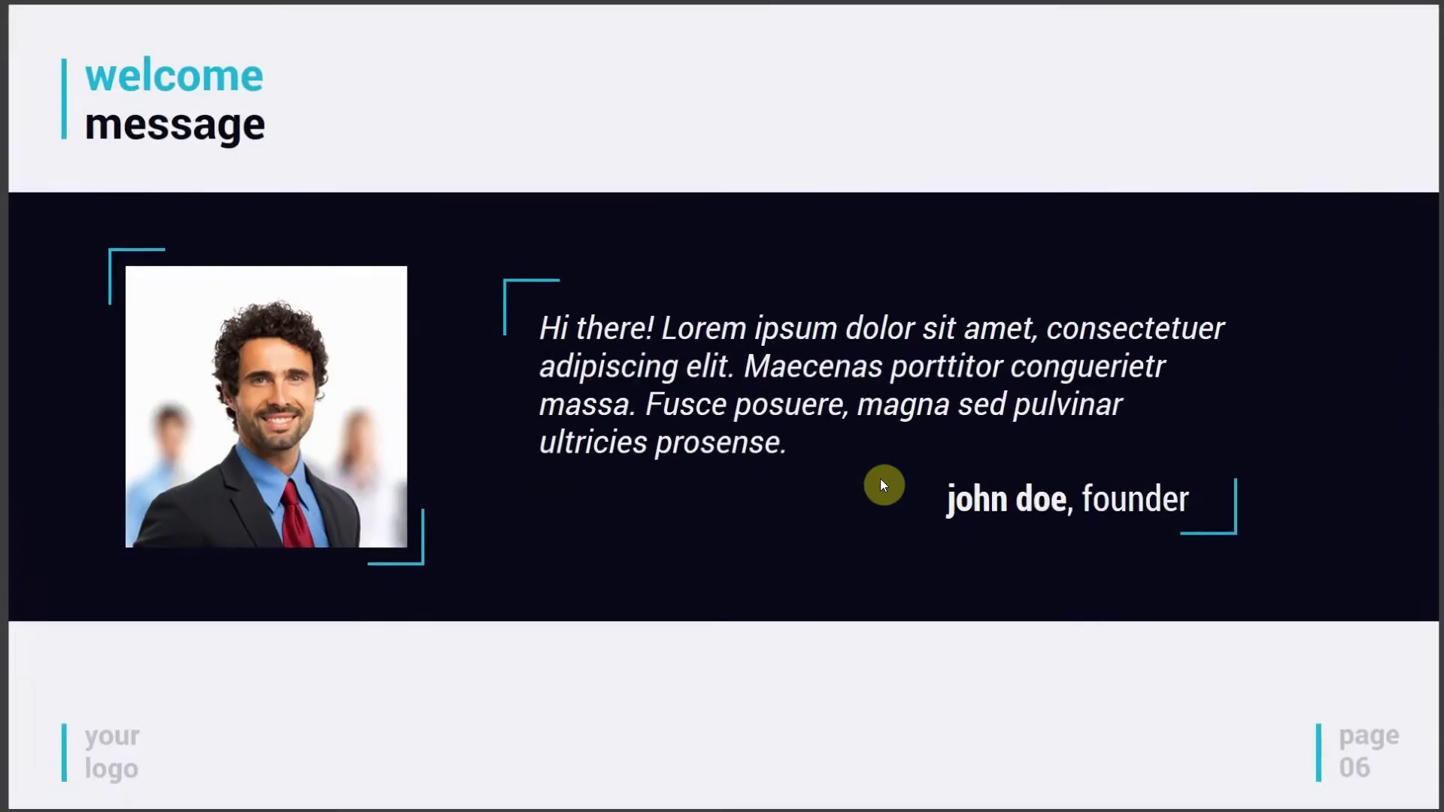
{"action": "left_click", "coordinate": [882, 485]}
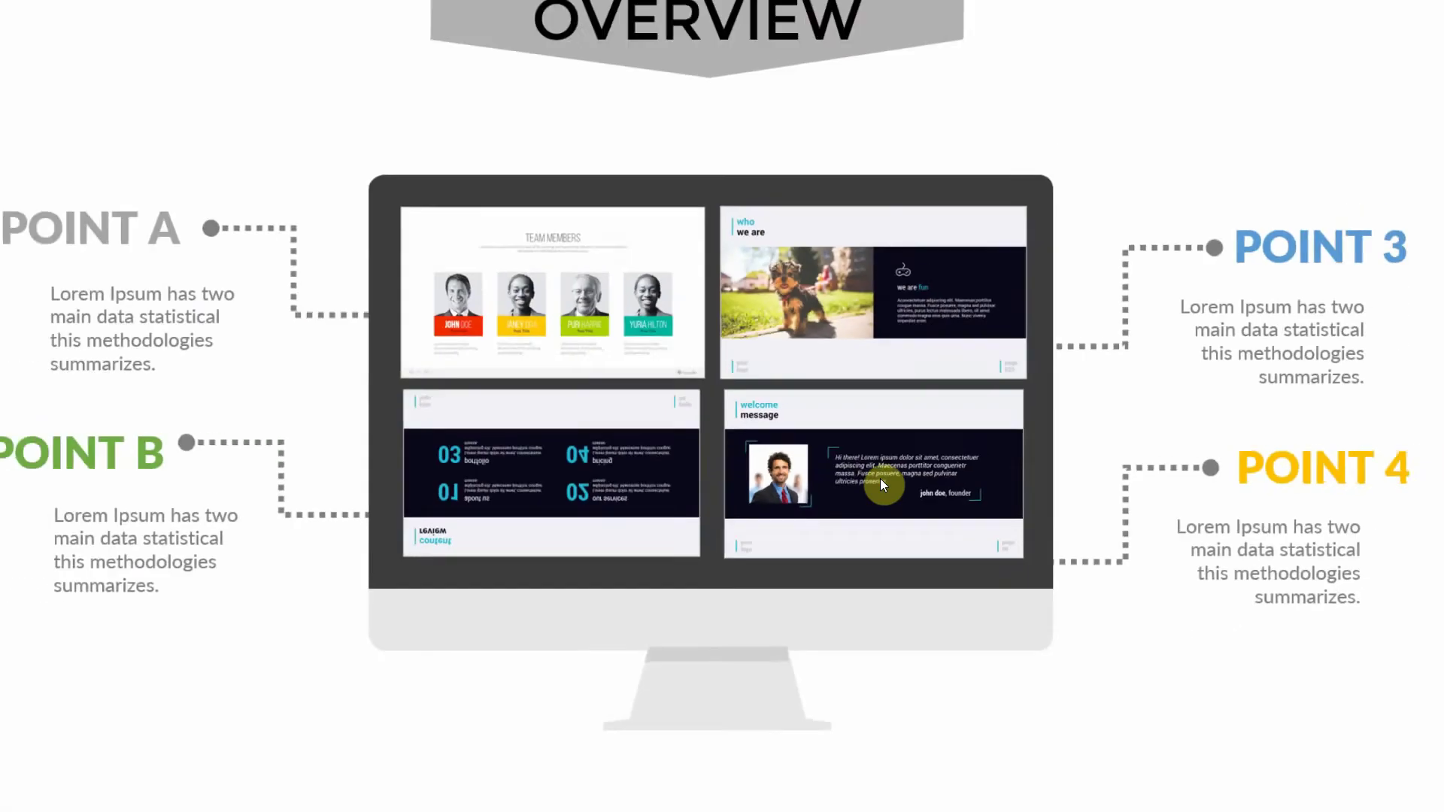